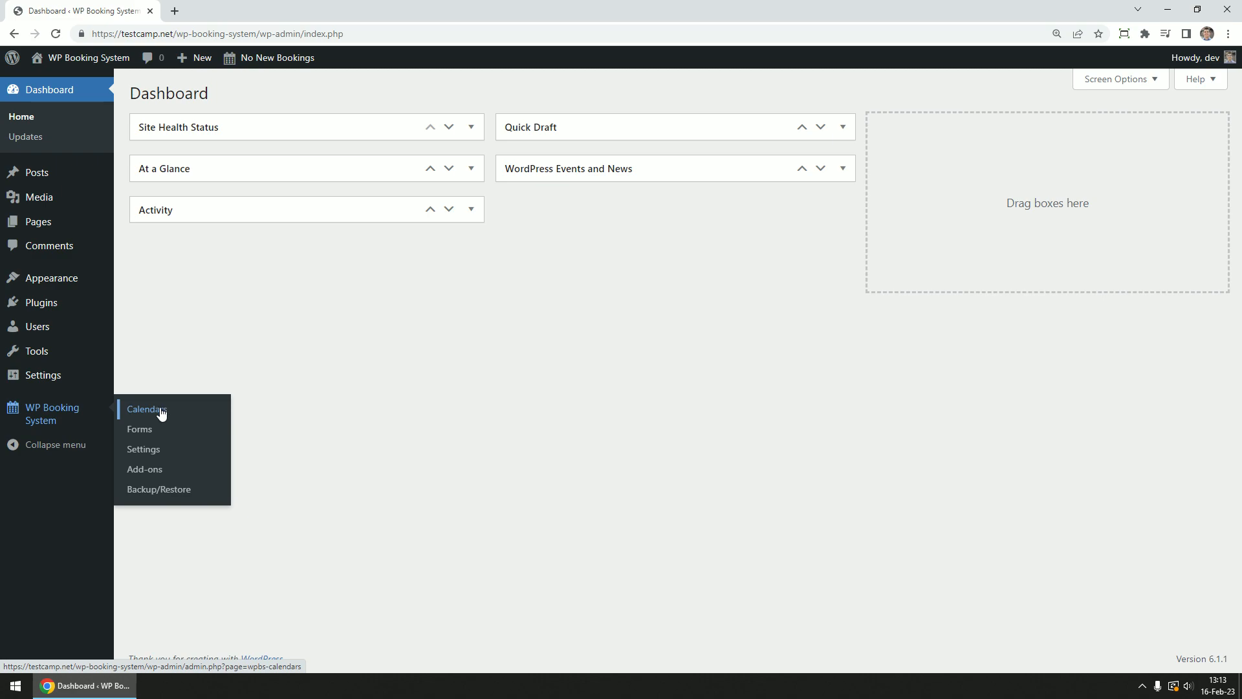
Go to WP Booking System's Calendars list to see the existing Test Calendar
left_click(188, 418)
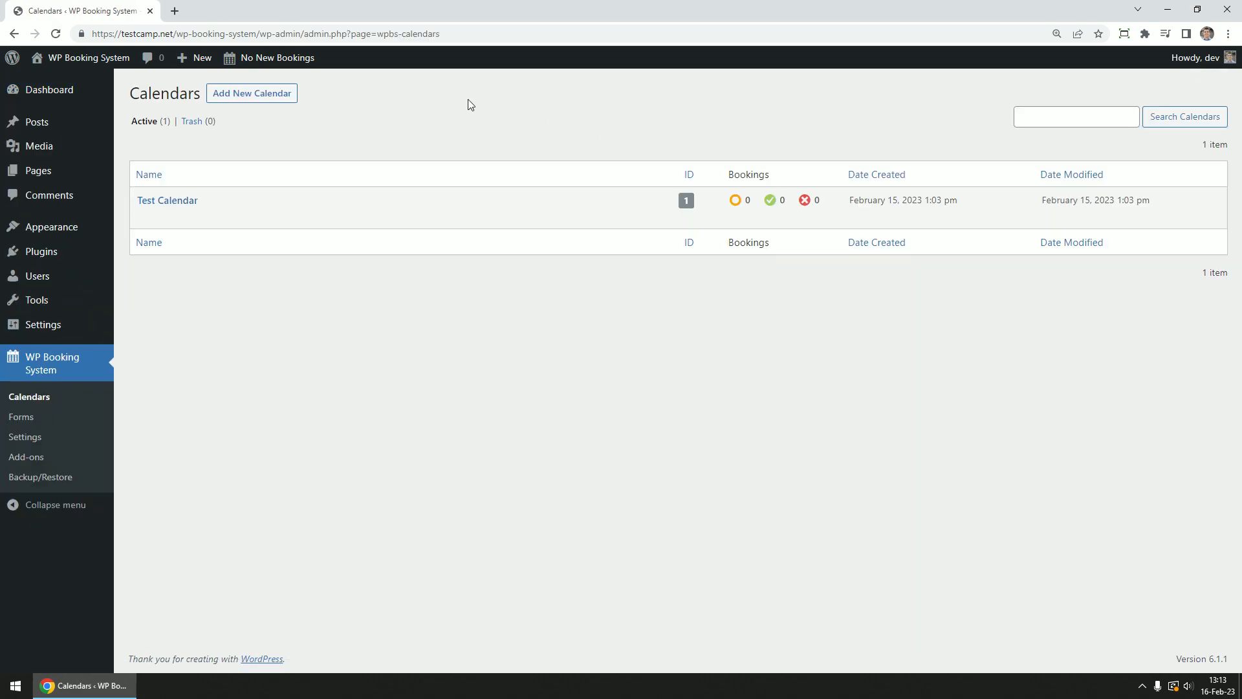
Add a new calendar named 'Holiday Home' with a default price of 100
left_click(273, 94)
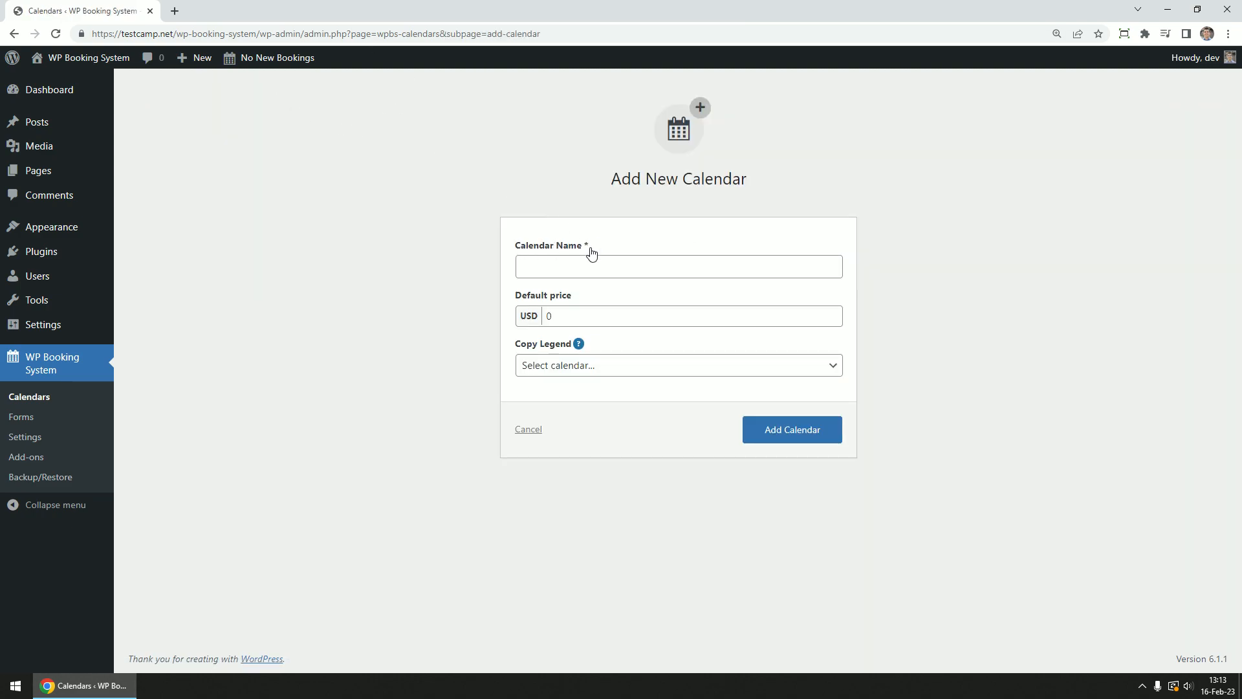
mouse_move(582, 352)
left_click(542, 266)
type("Holiday Home")
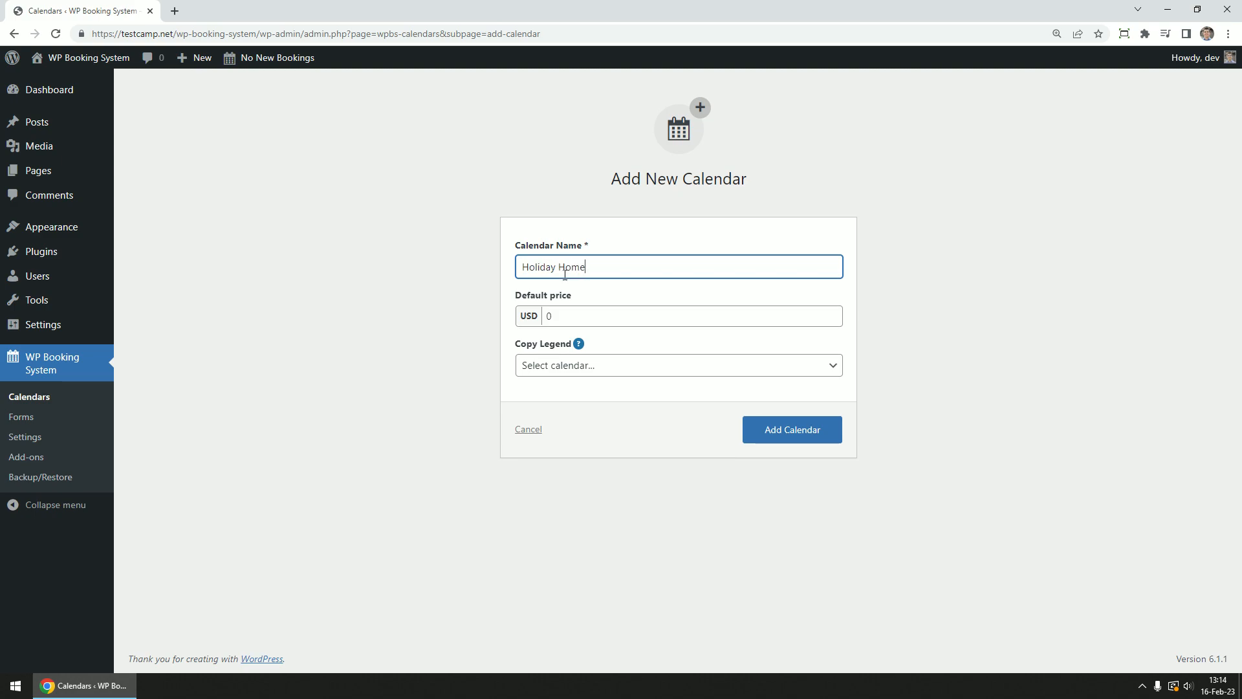
double_click(599, 318)
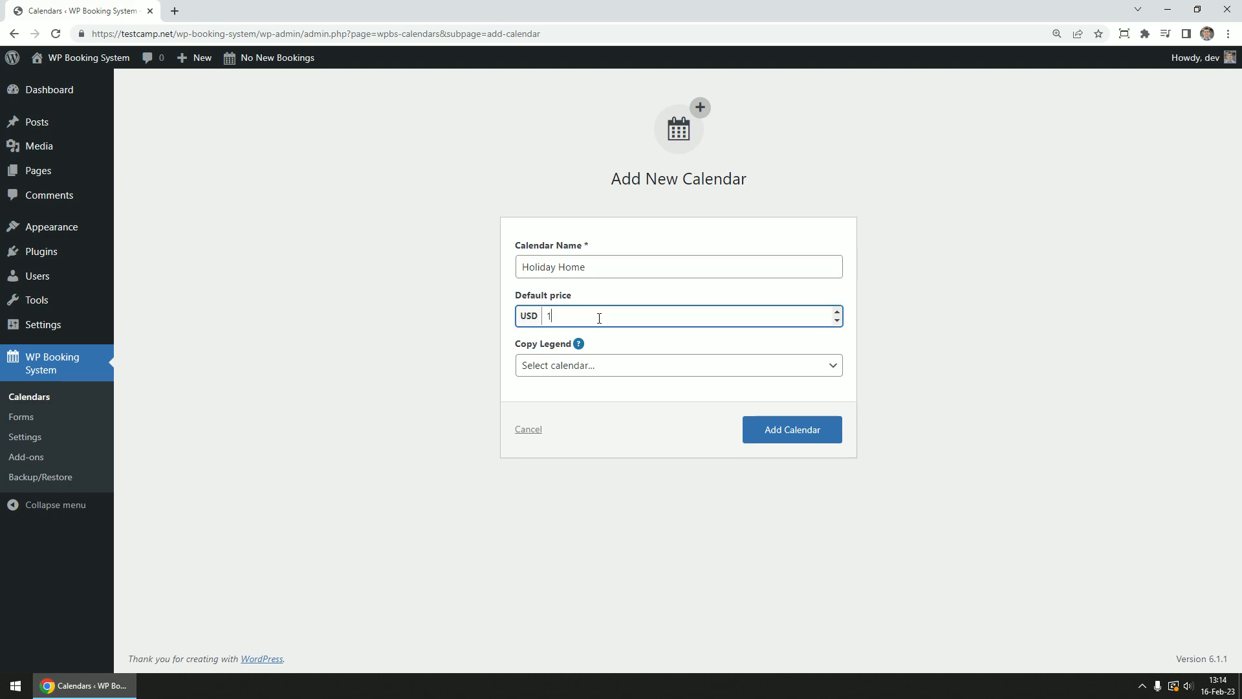
type("100")
left_click(437, 309)
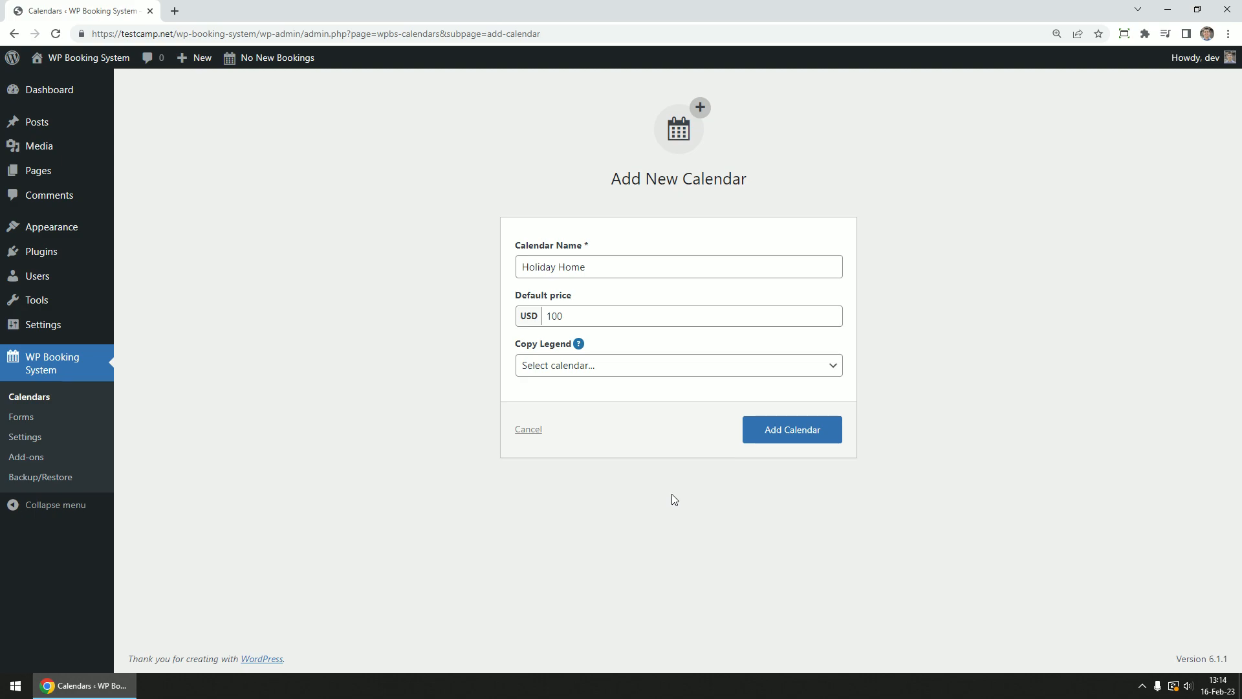
left_click(810, 432)
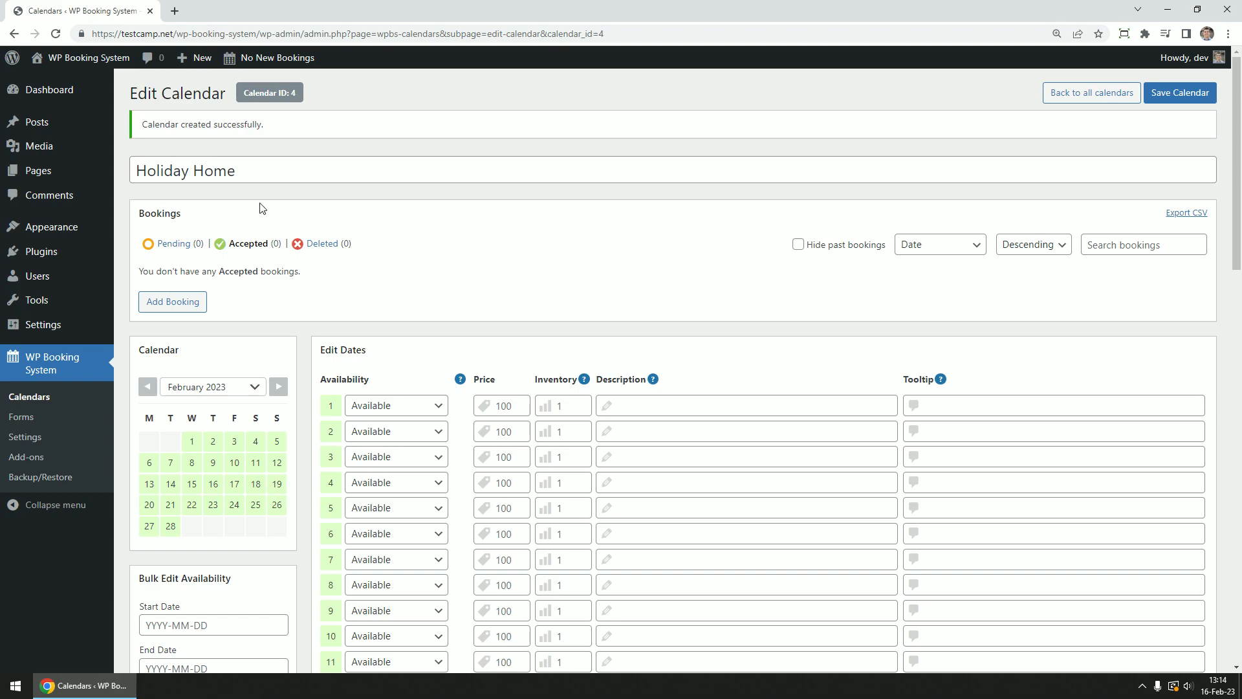
Check Holiday Home's empty Pending, Accepted and Deleted booking lists
left_click(175, 244)
left_click(247, 243)
left_click(322, 243)
scroll(479, 272, "down", 3)
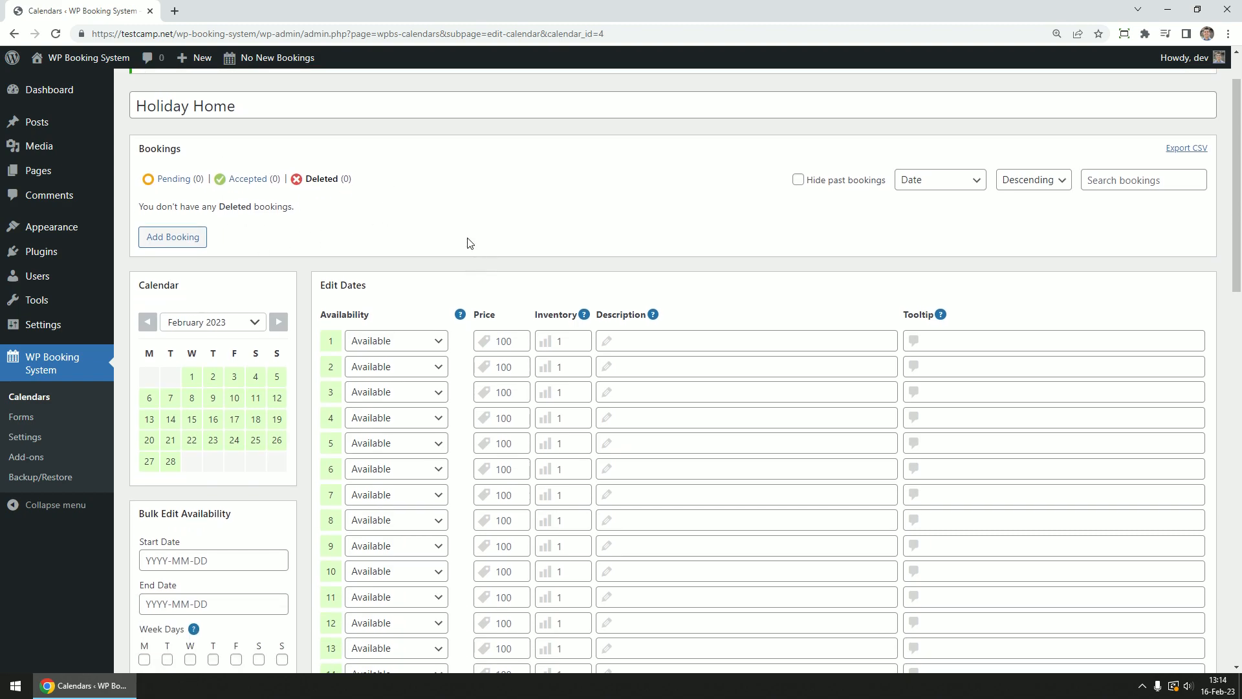
Set February 3, 4 and 5 to Changeover 1, Booked and Changeover 2
left_click(282, 194)
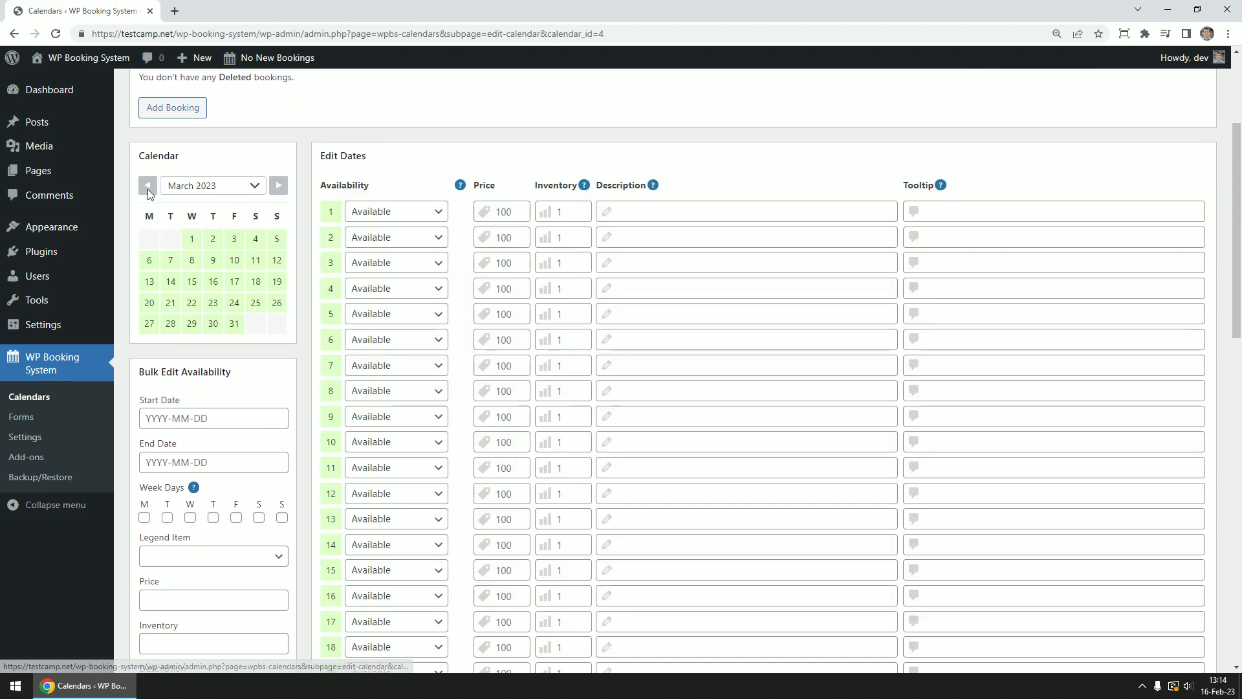
left_click(147, 192)
left_click(405, 273)
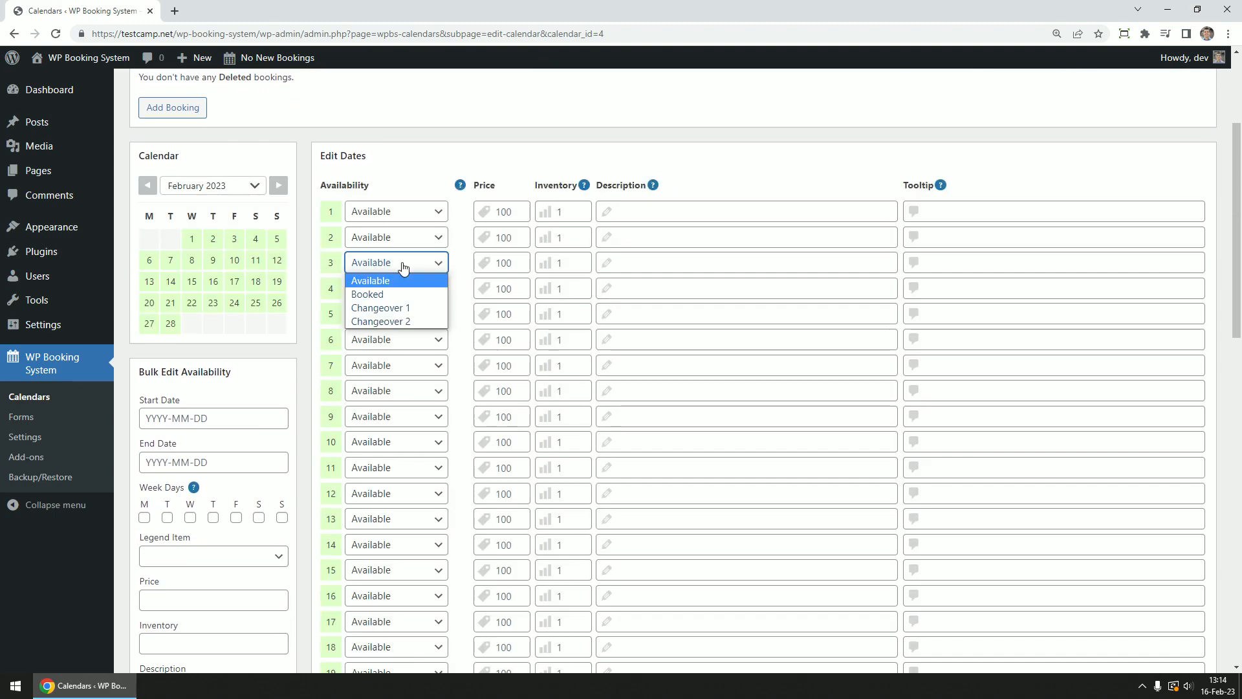
left_click(399, 306)
left_click(401, 294)
left_click(371, 320)
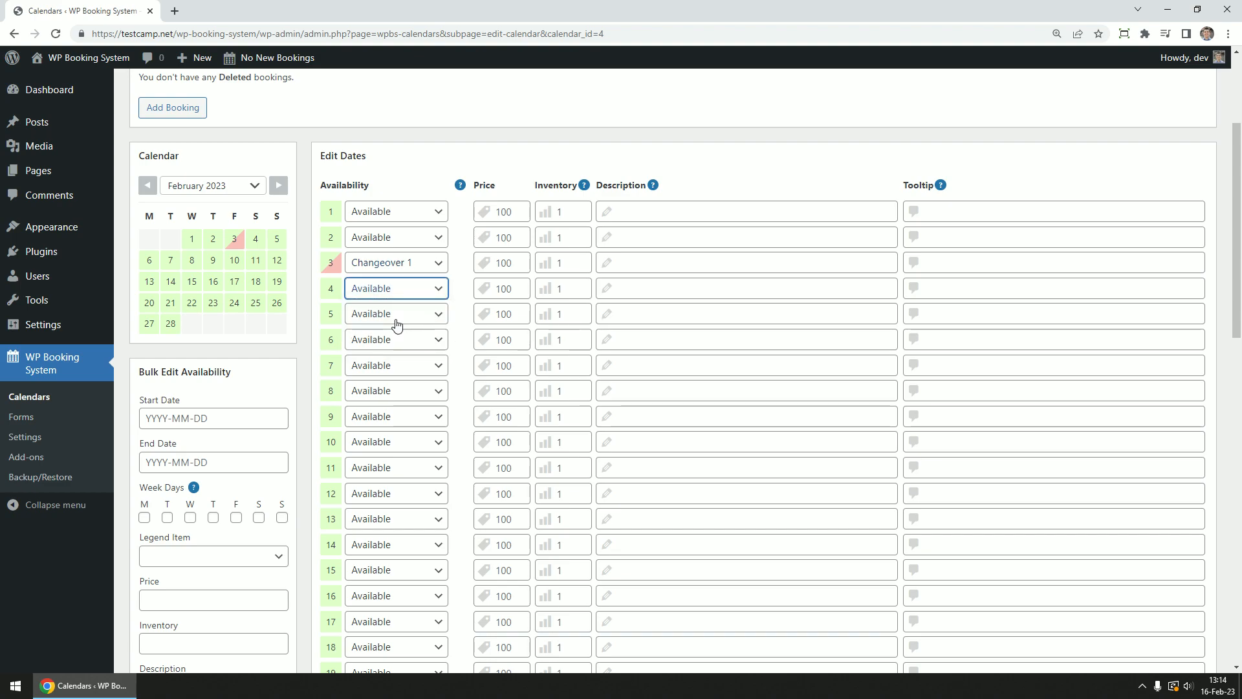
left_click(388, 314)
left_click(392, 374)
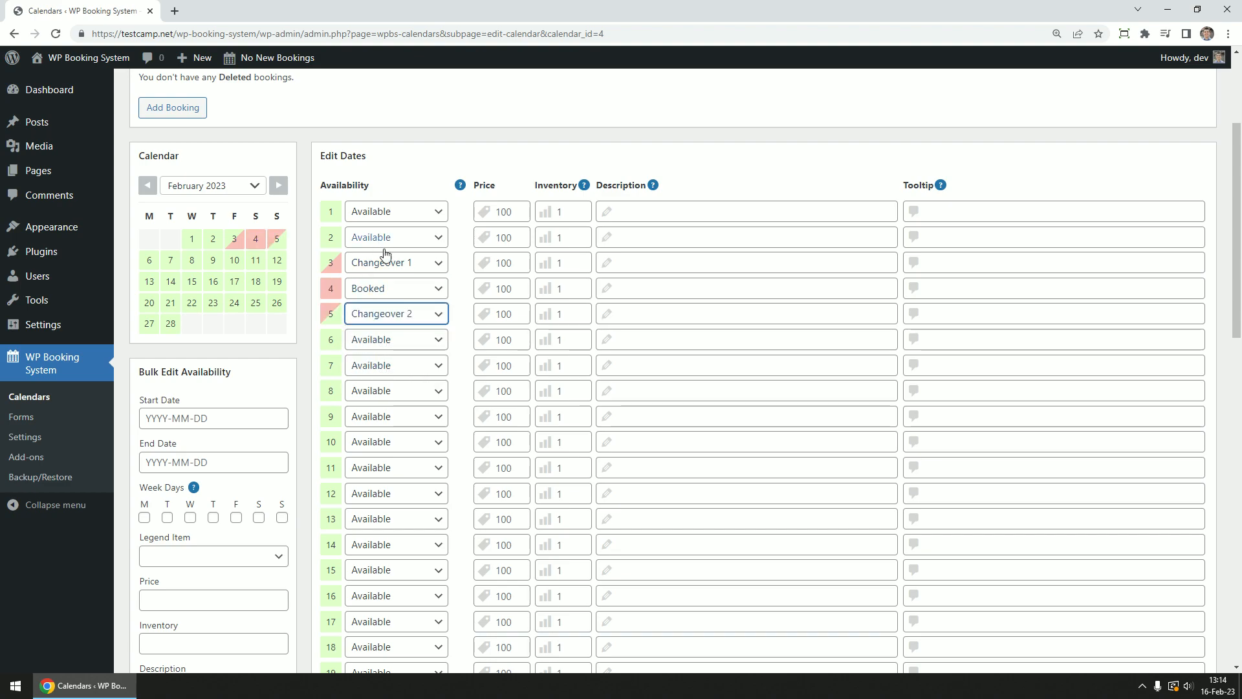
Add a description naming the booking guests to February 3
left_click(511, 266)
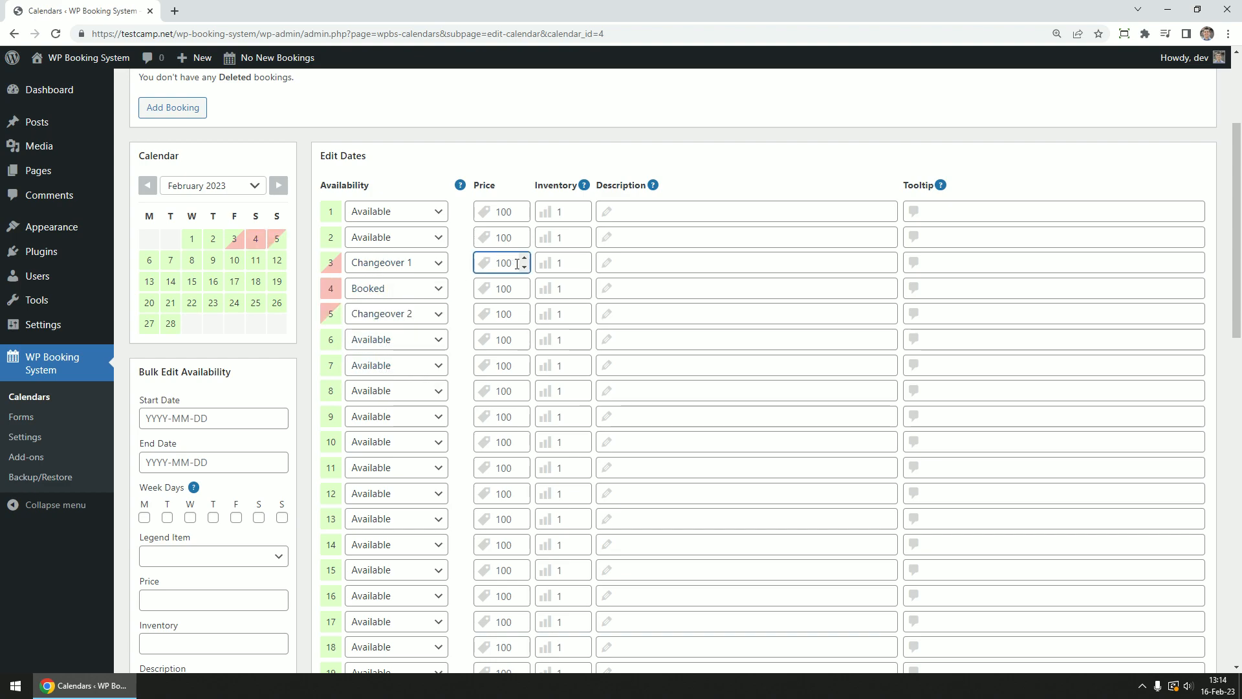
left_click(561, 263)
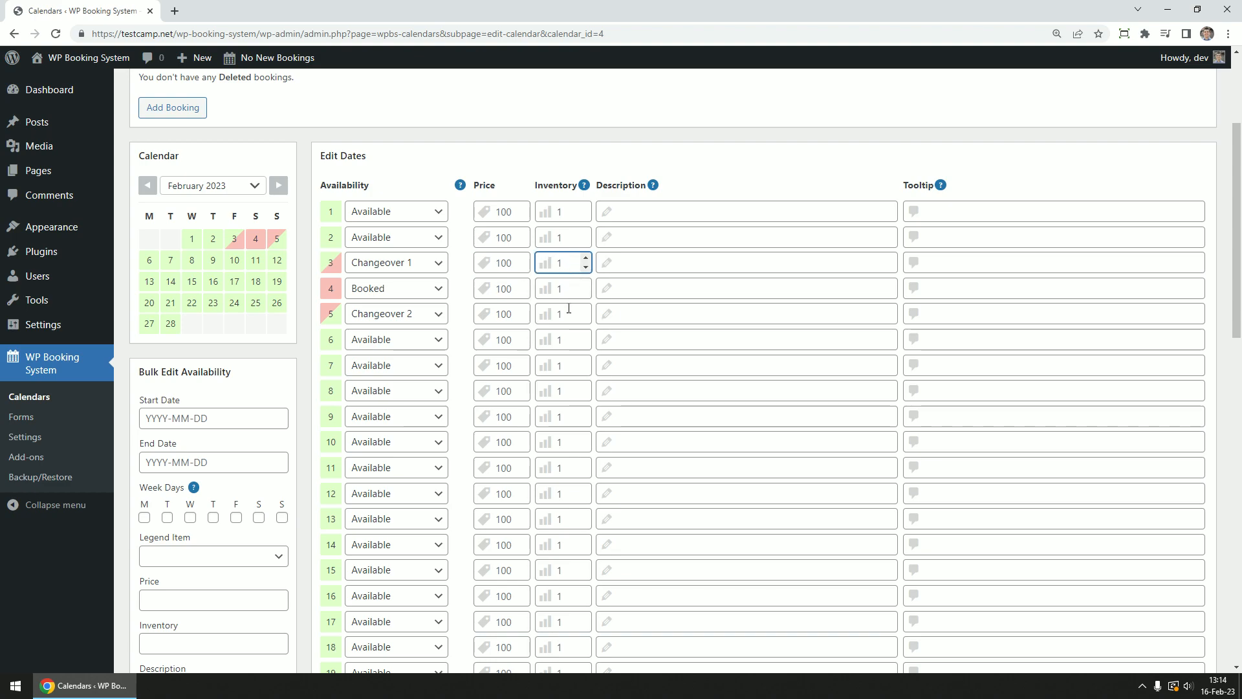
left_click(646, 263)
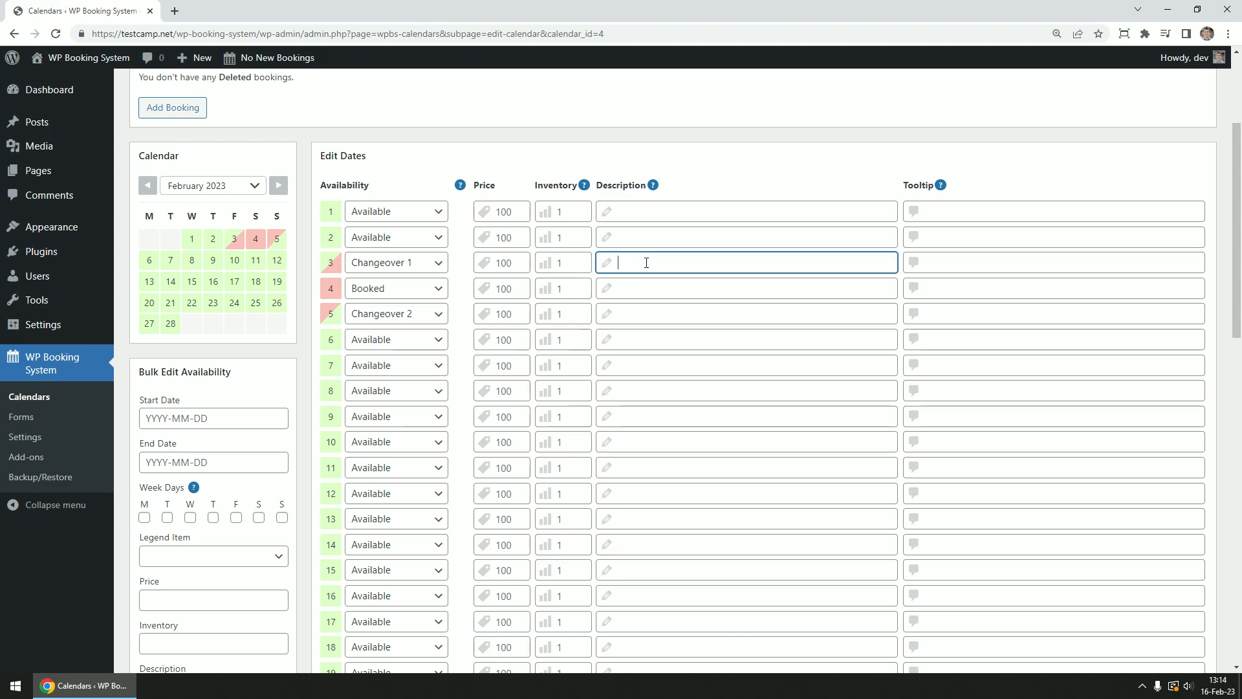
type("Booked by")
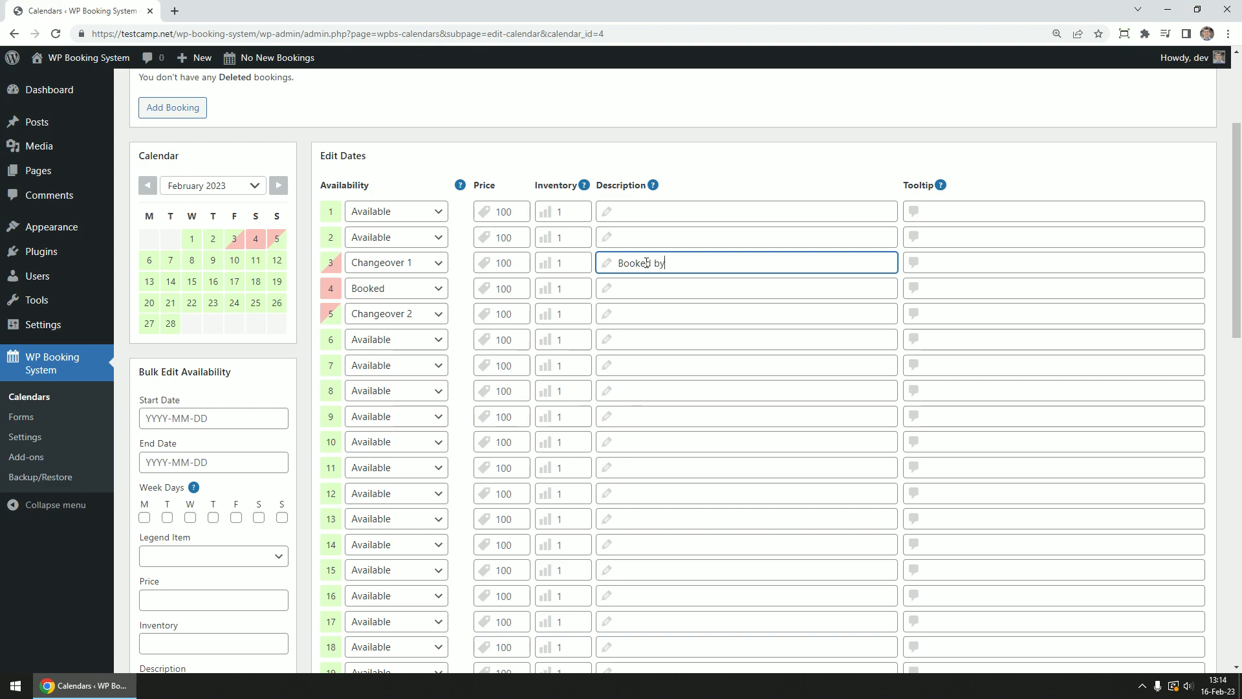
type(" Jake and Amy")
left_click(971, 263)
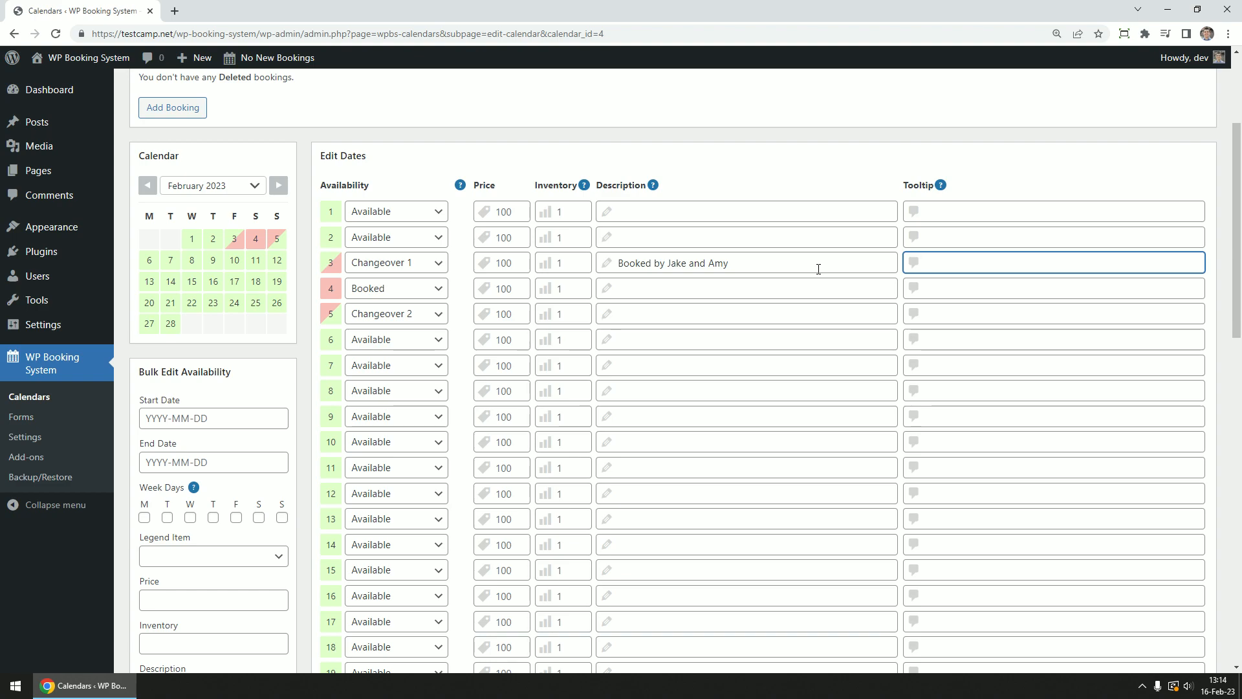
scroll(819, 269, "down", 1)
left_click(775, 200)
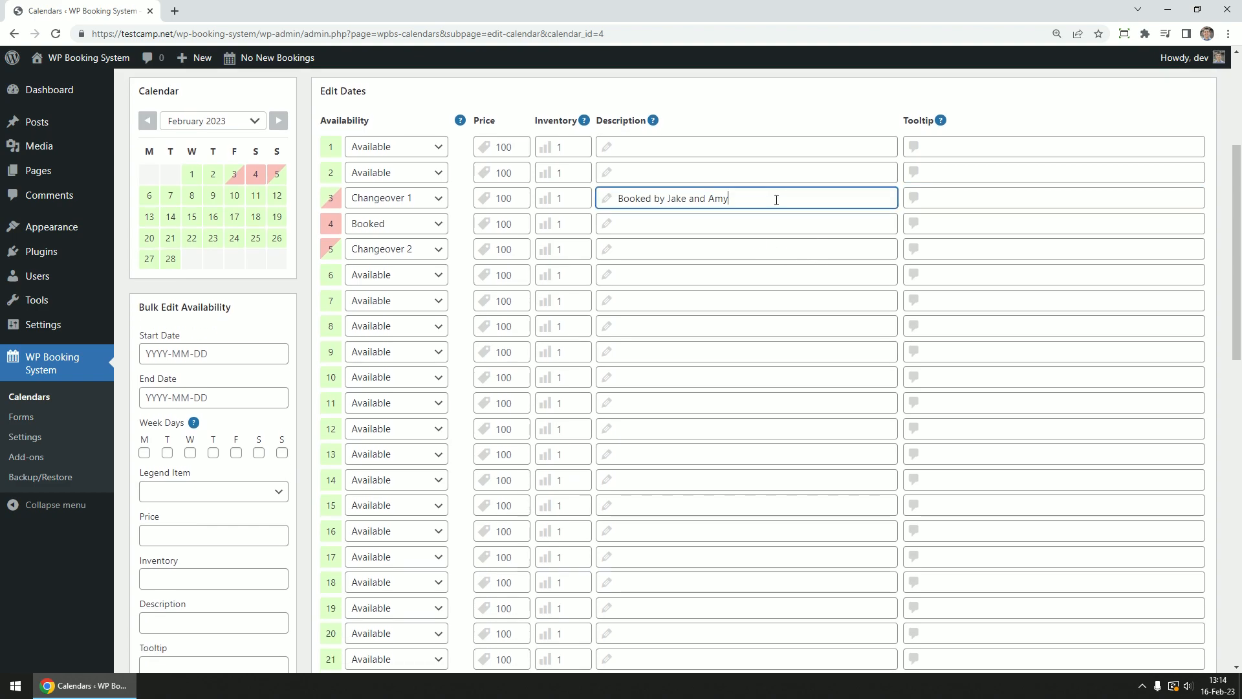
scroll(749, 225, "down", 1)
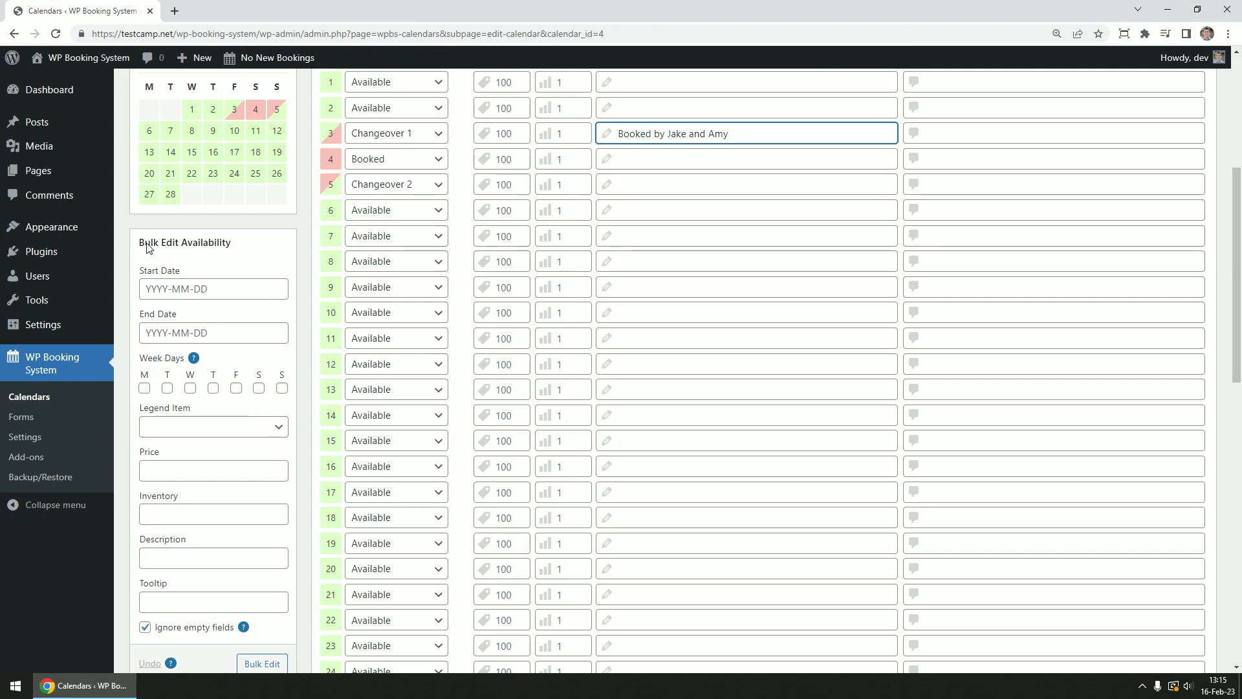
Bulk-set February 10–20, 2023 to Booked
left_click(211, 291)
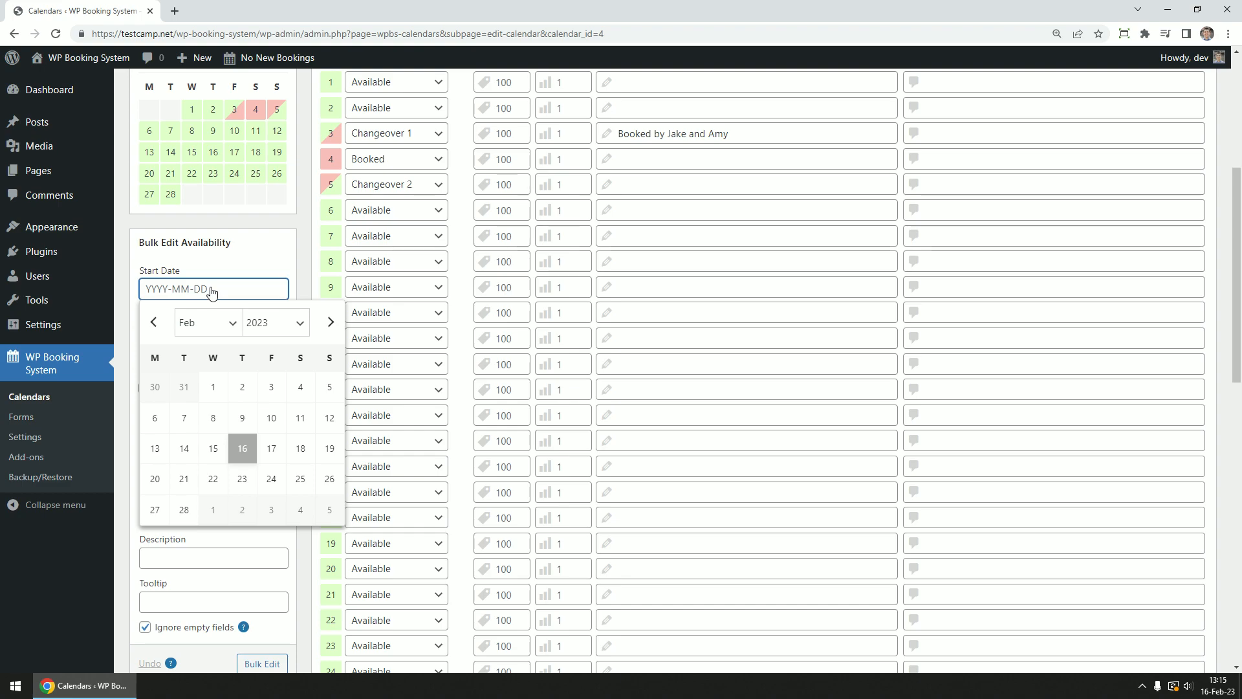
left_click(271, 418)
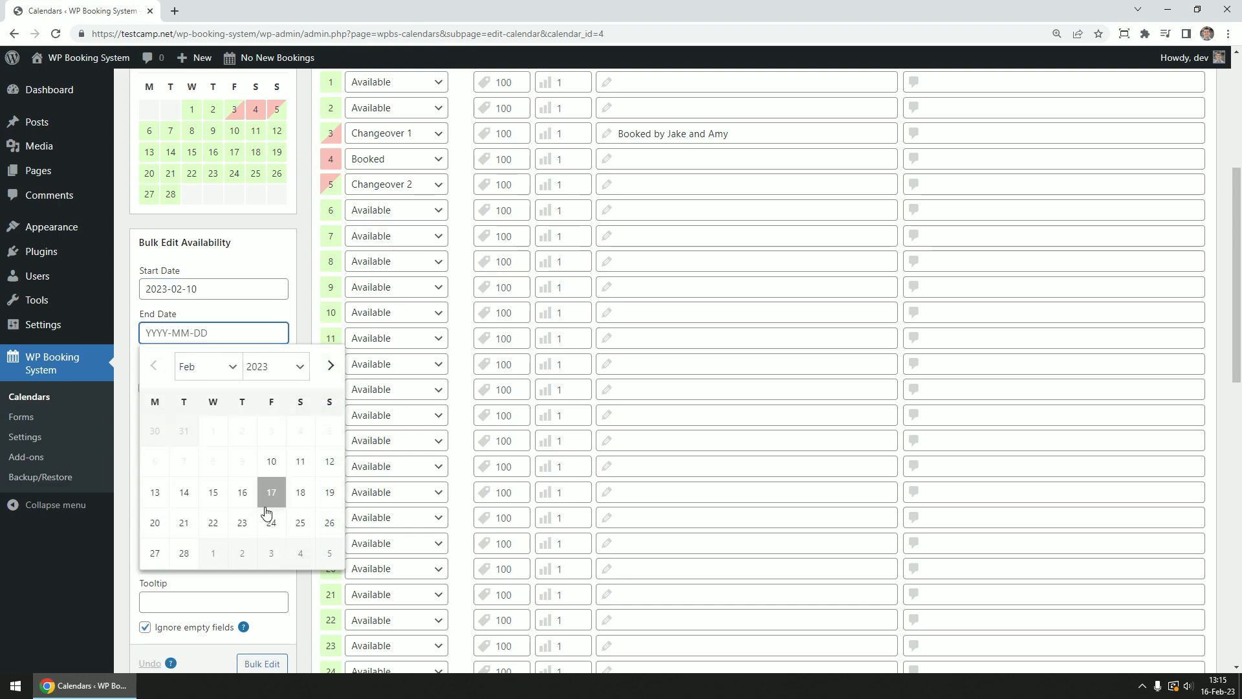
left_click(155, 523)
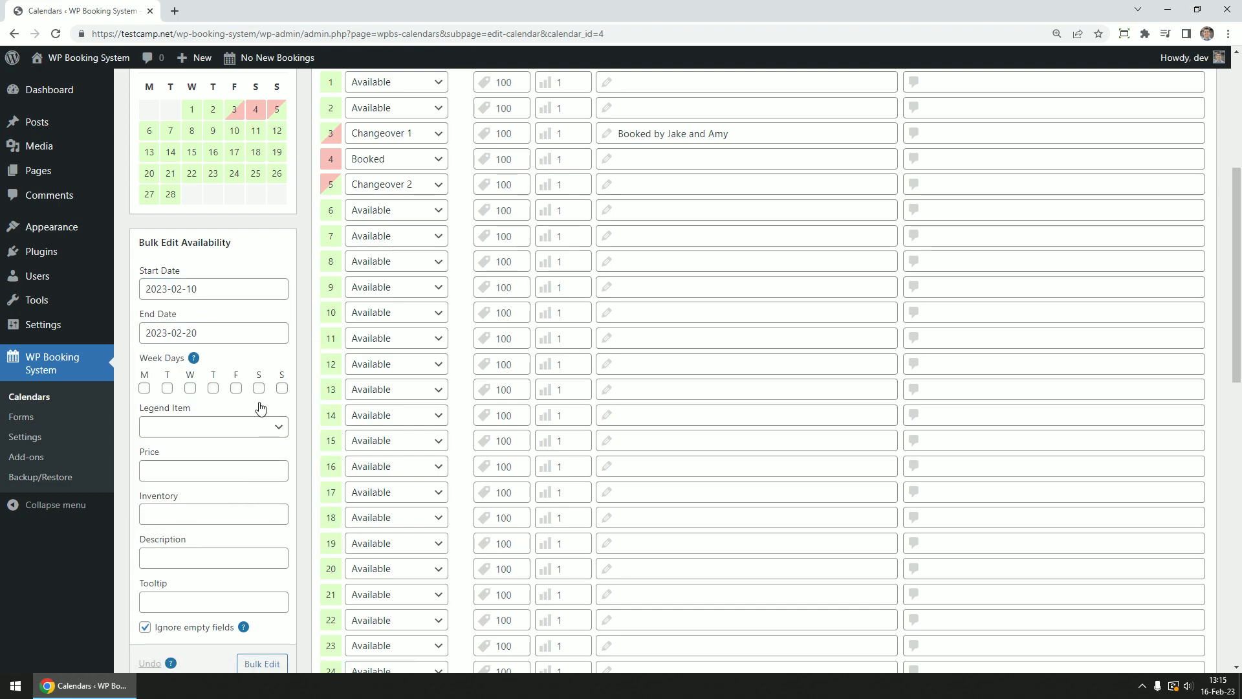
scroll(272, 439, "down", 1)
left_click(194, 363)
left_click(192, 406)
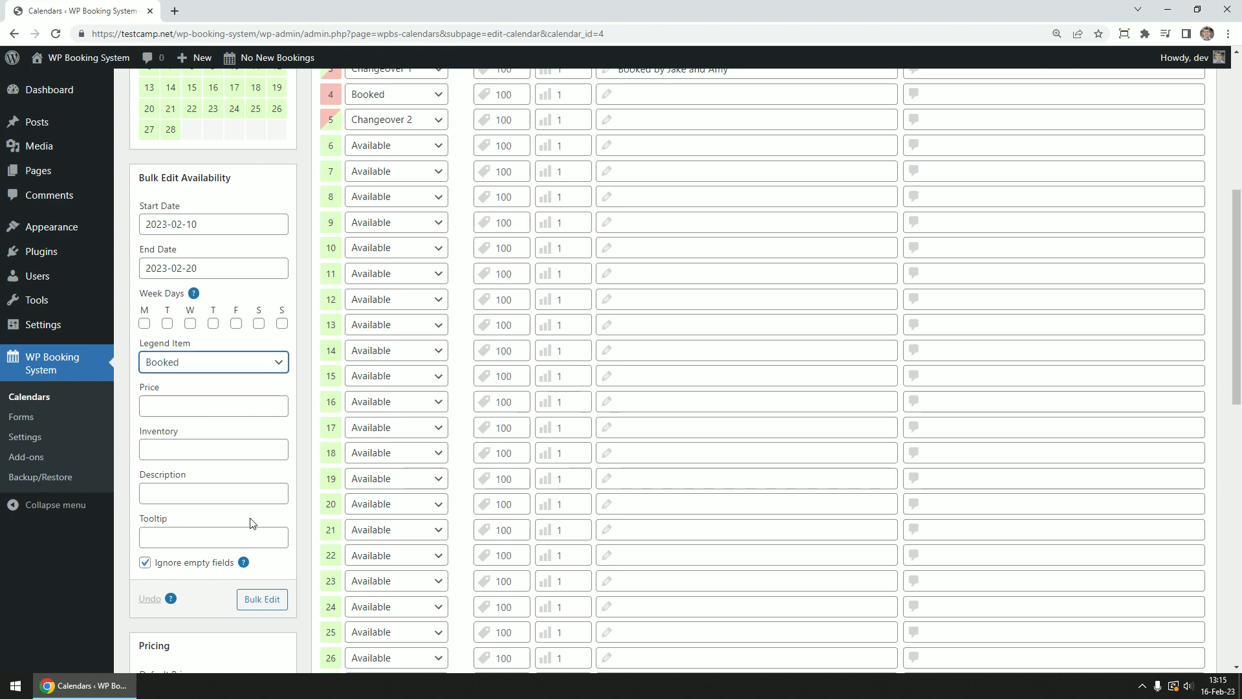
left_click(256, 599)
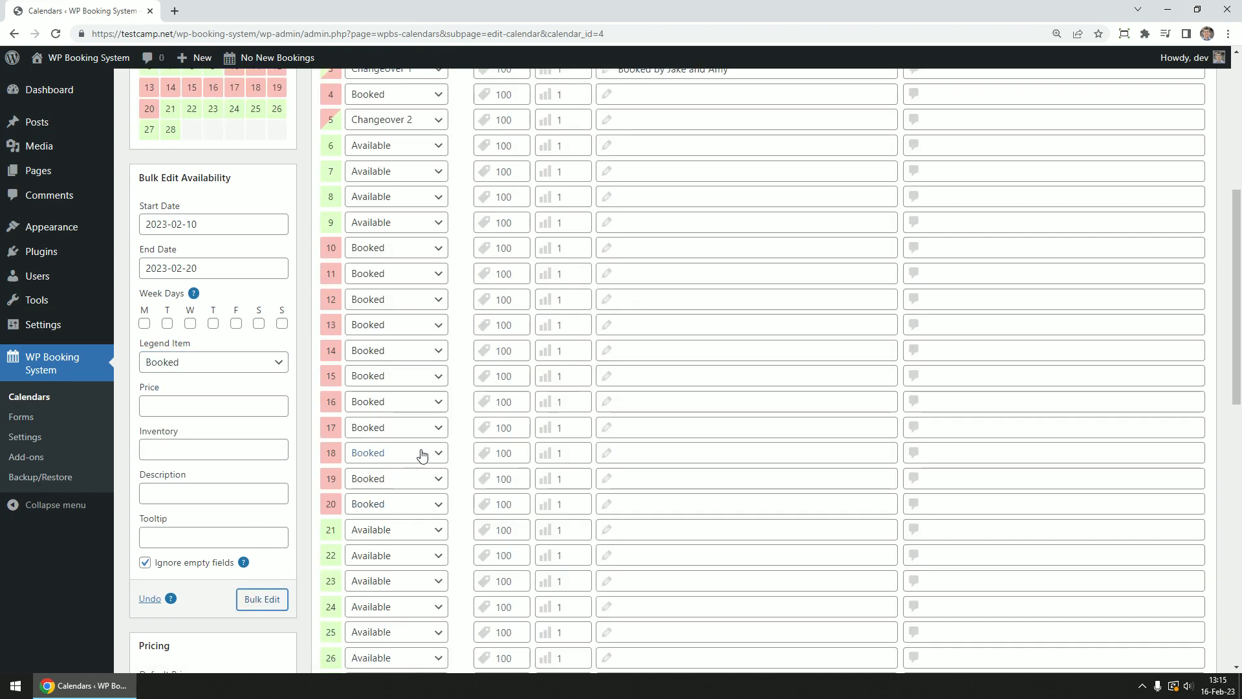
Bulk-apply a price of 150 to the February 10–20 range
left_click(195, 403)
type("150")
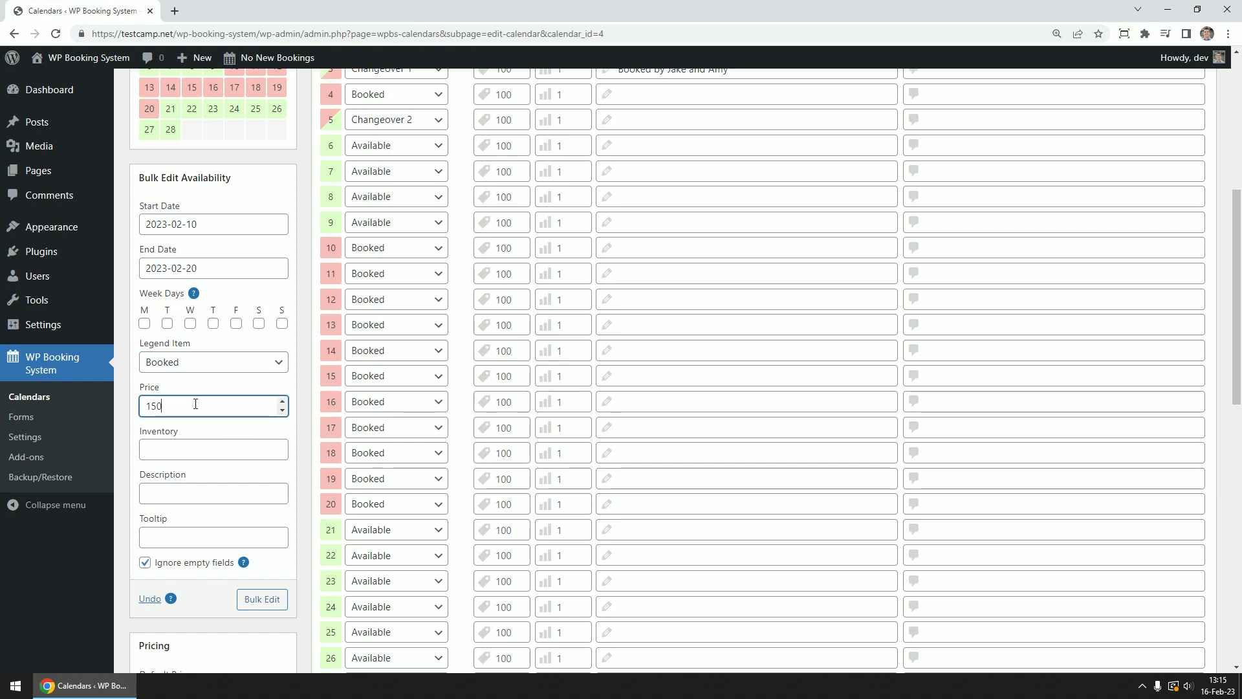
left_click(263, 598)
Review the calendar's default price and maximum bookings per day fields
scroll(244, 388, "down", 7)
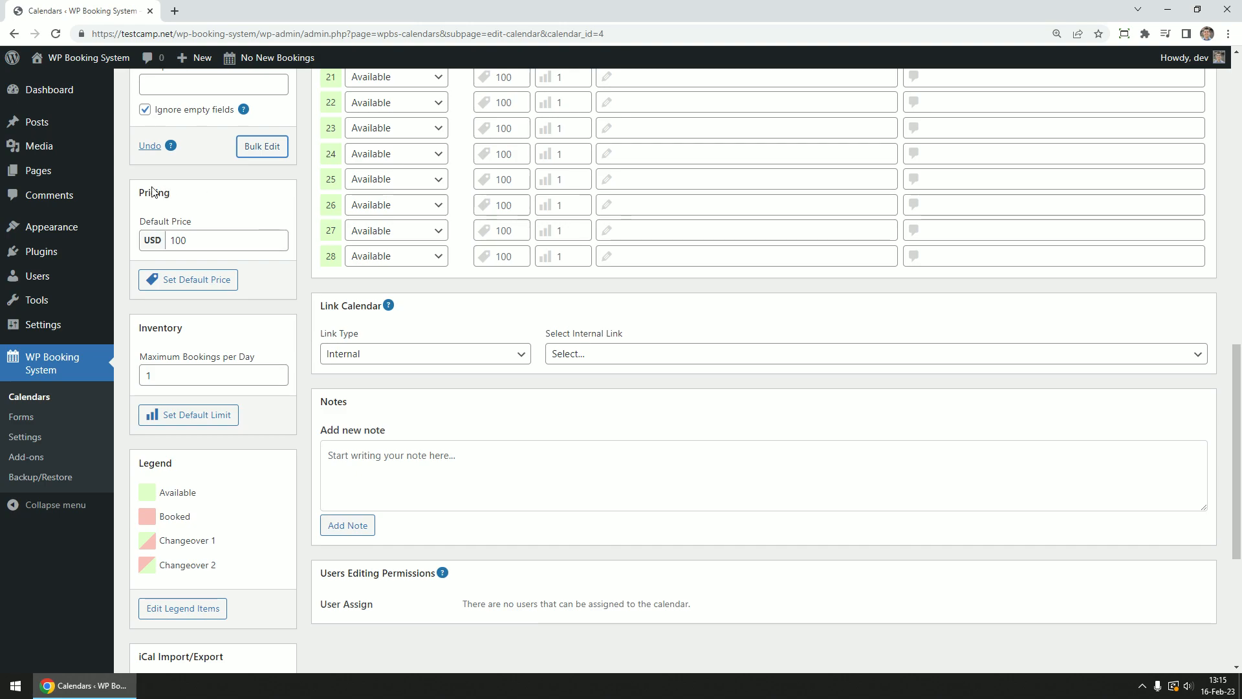
left_click(217, 241)
left_click(189, 378)
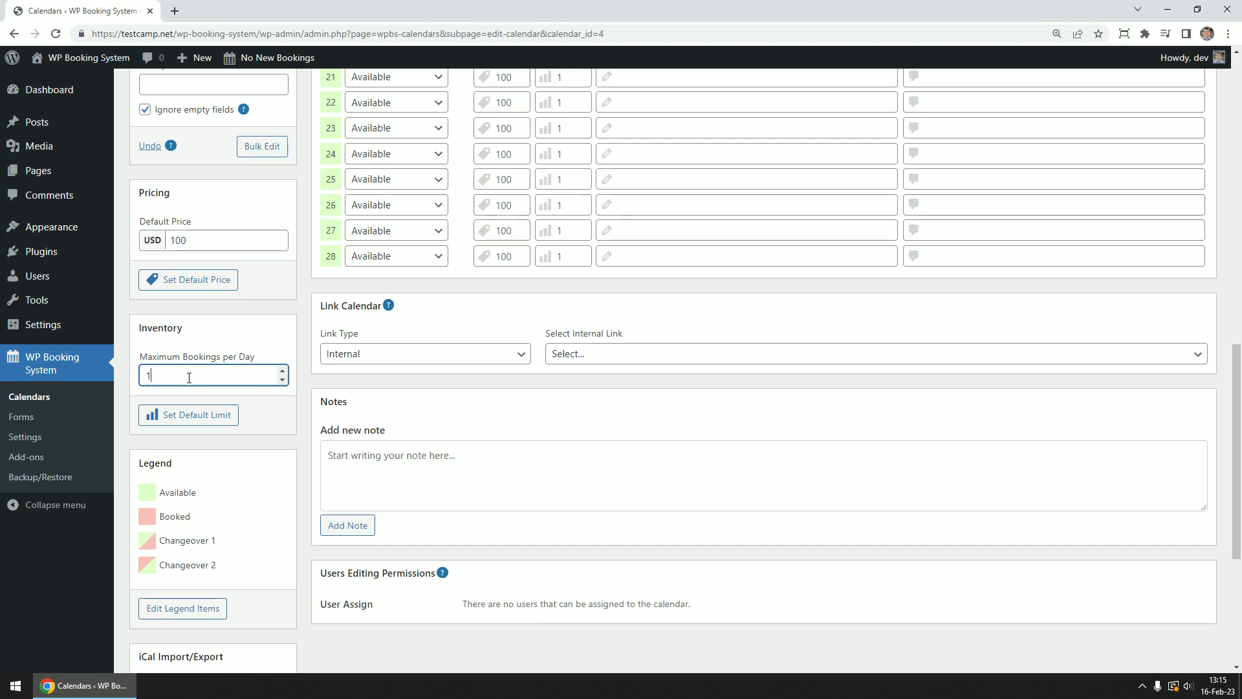
scroll(204, 378, "down", 2)
Link the calendar internally to the 'Hello world!' post
left_click(475, 227)
left_click(476, 242)
left_click(587, 224)
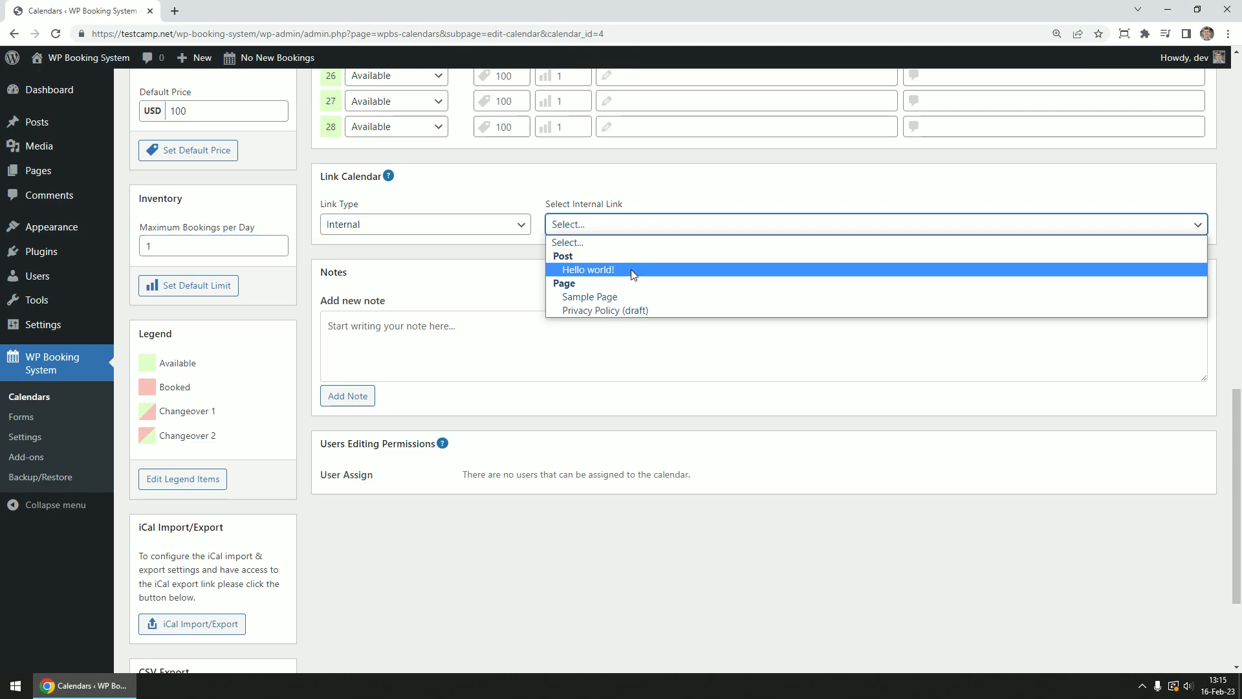
left_click(634, 274)
left_click(435, 336)
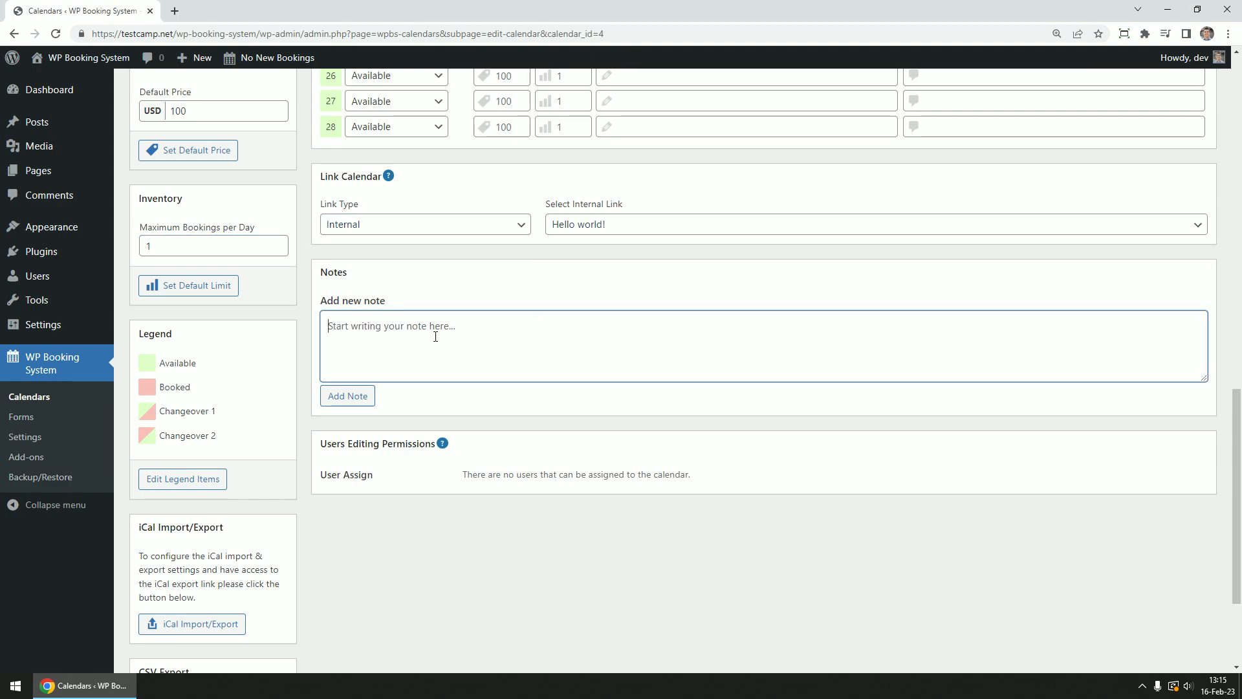
left_click_drag(467, 467, 667, 479)
left_click(697, 490)
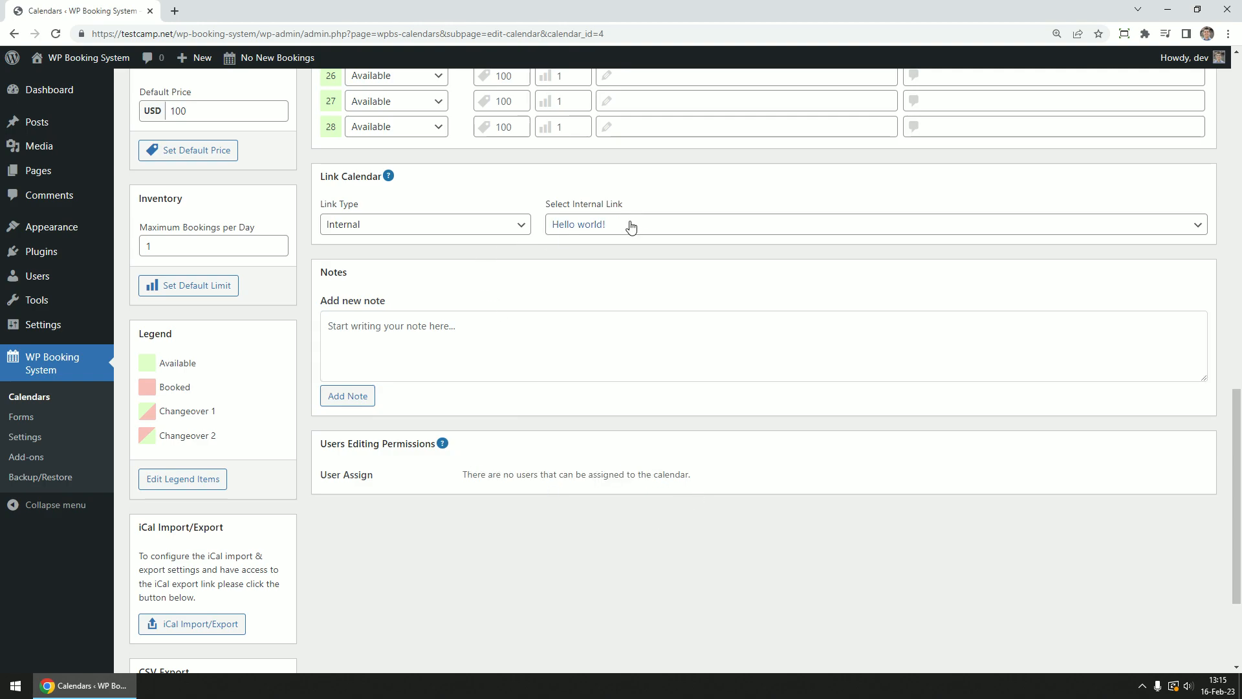
scroll(595, 183, "up", 1)
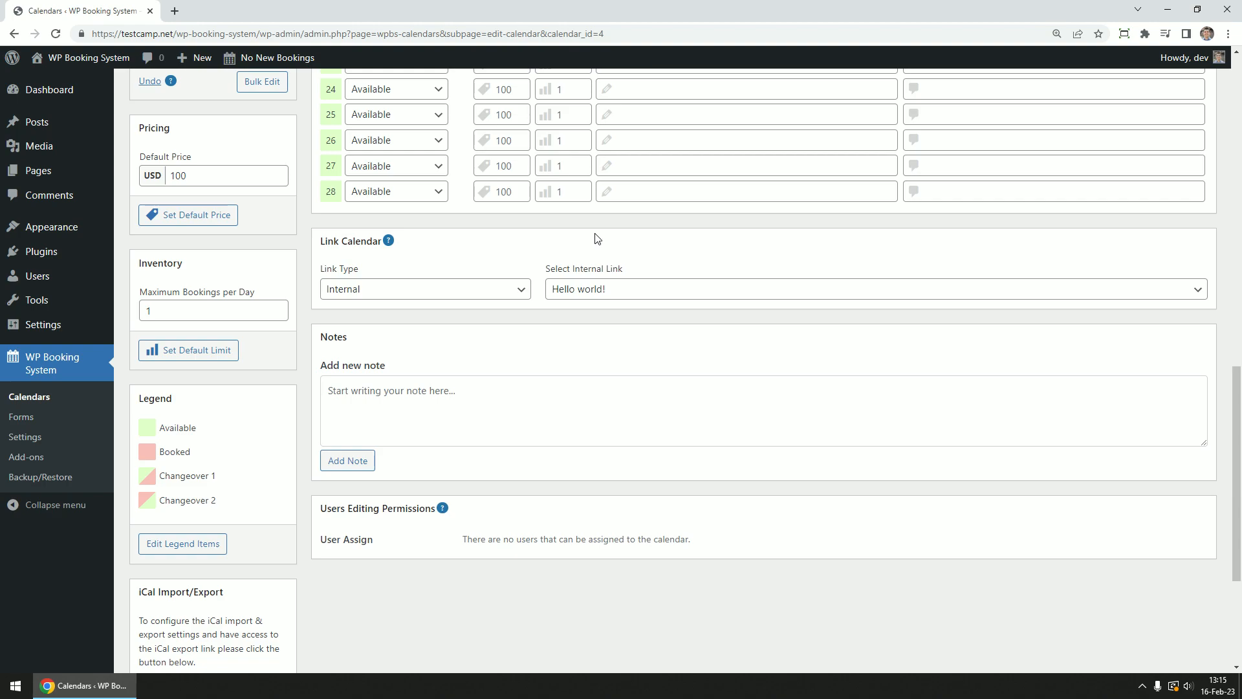
scroll(595, 239, "down", 2)
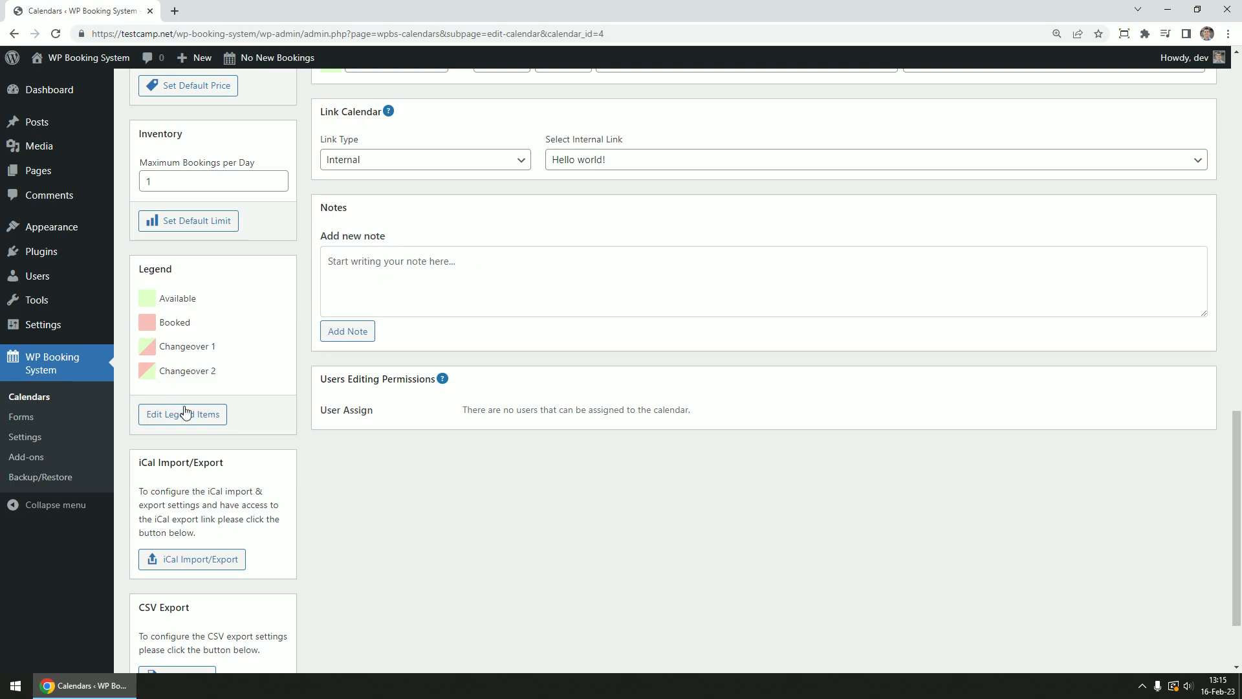
scroll(228, 411, "down", 2)
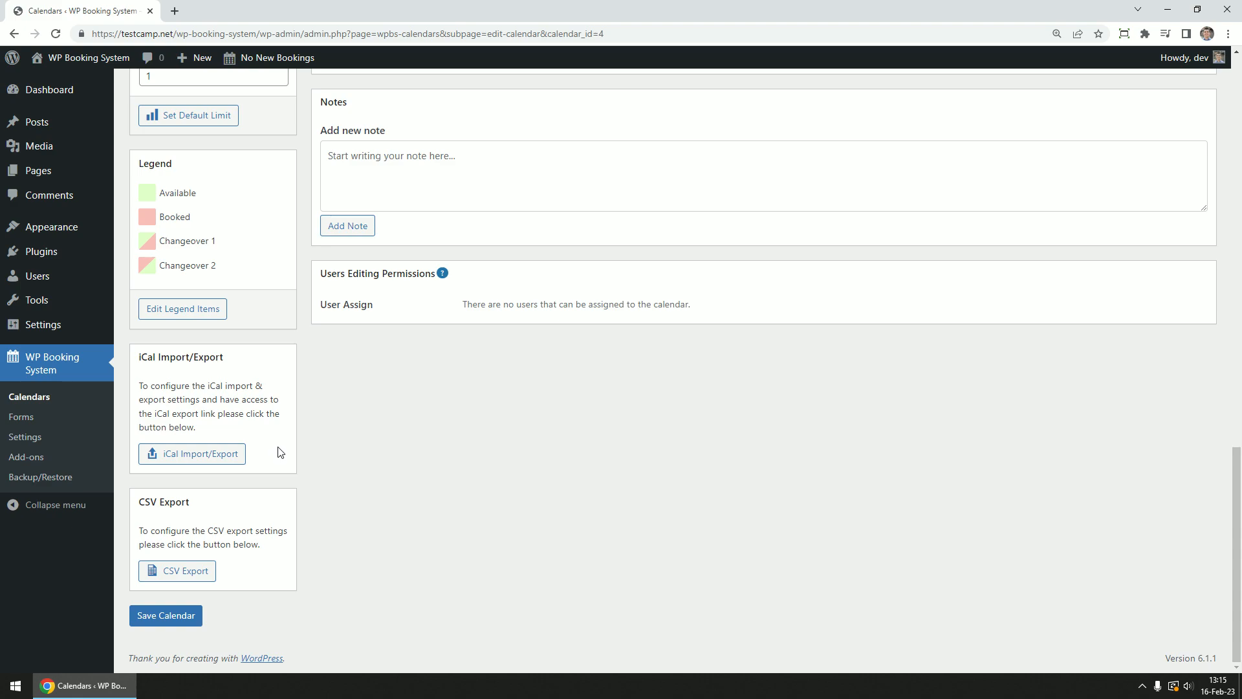
scroll(280, 451, "up", 1)
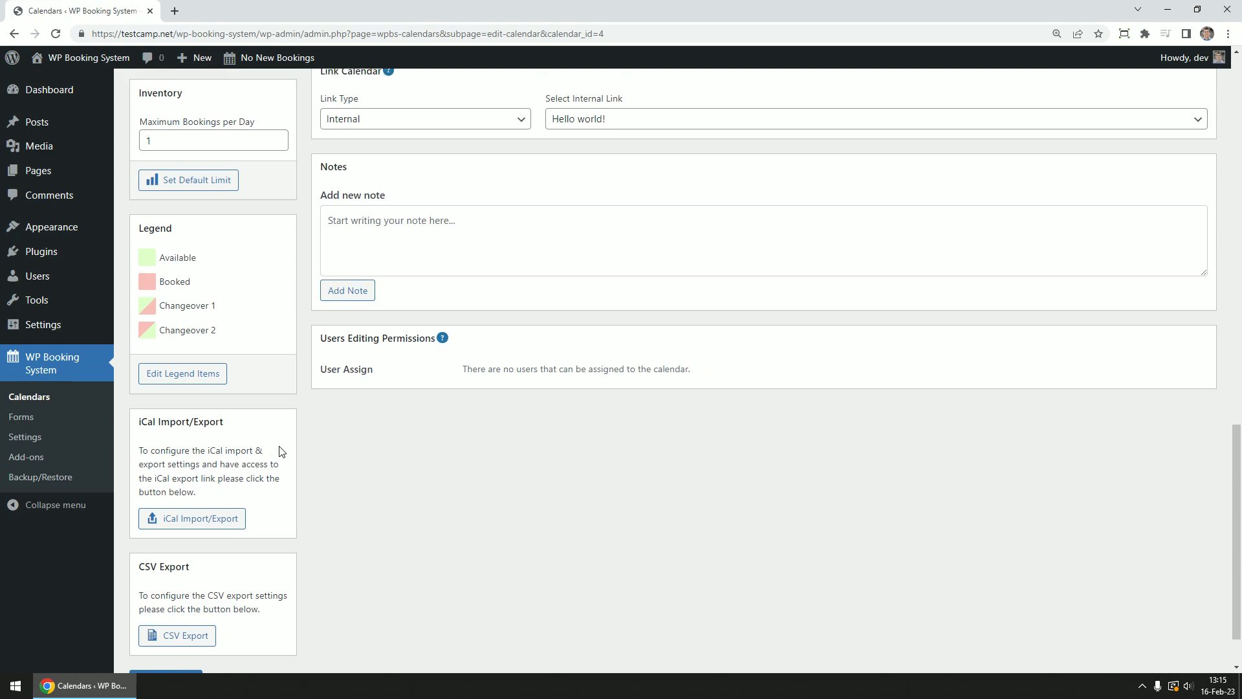
Open Edit Legend Items, discarding the unsaved calendar changes
left_click(188, 383)
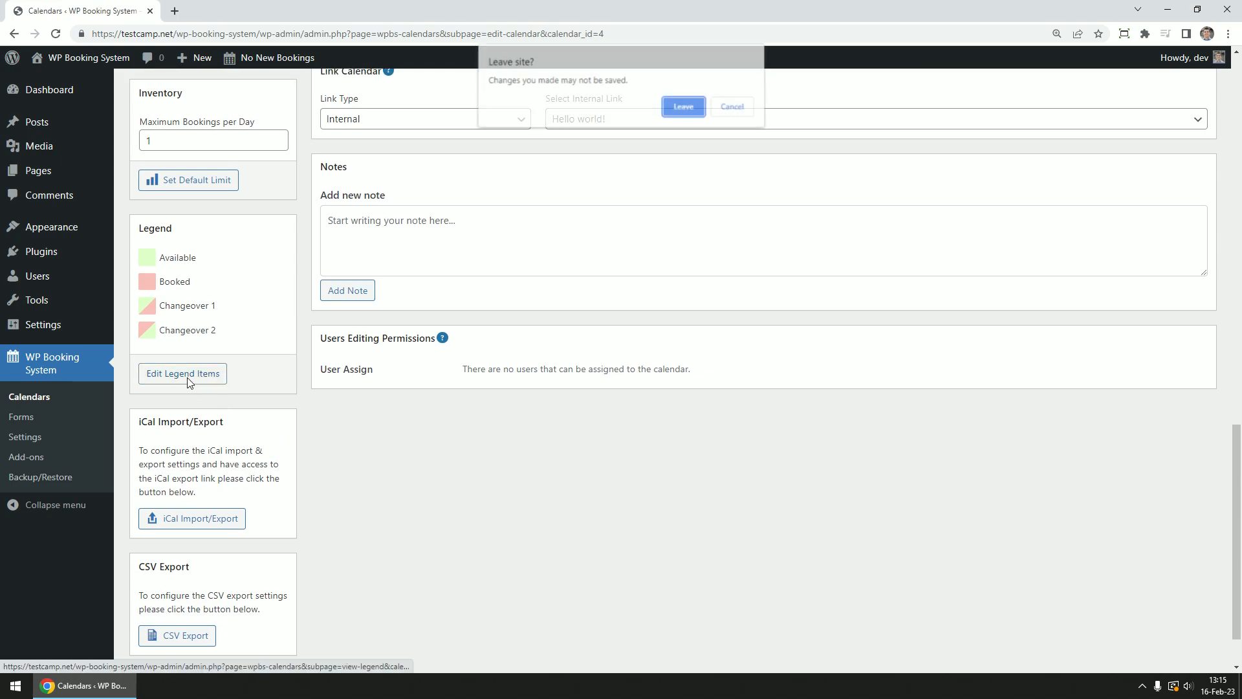
left_click(685, 107)
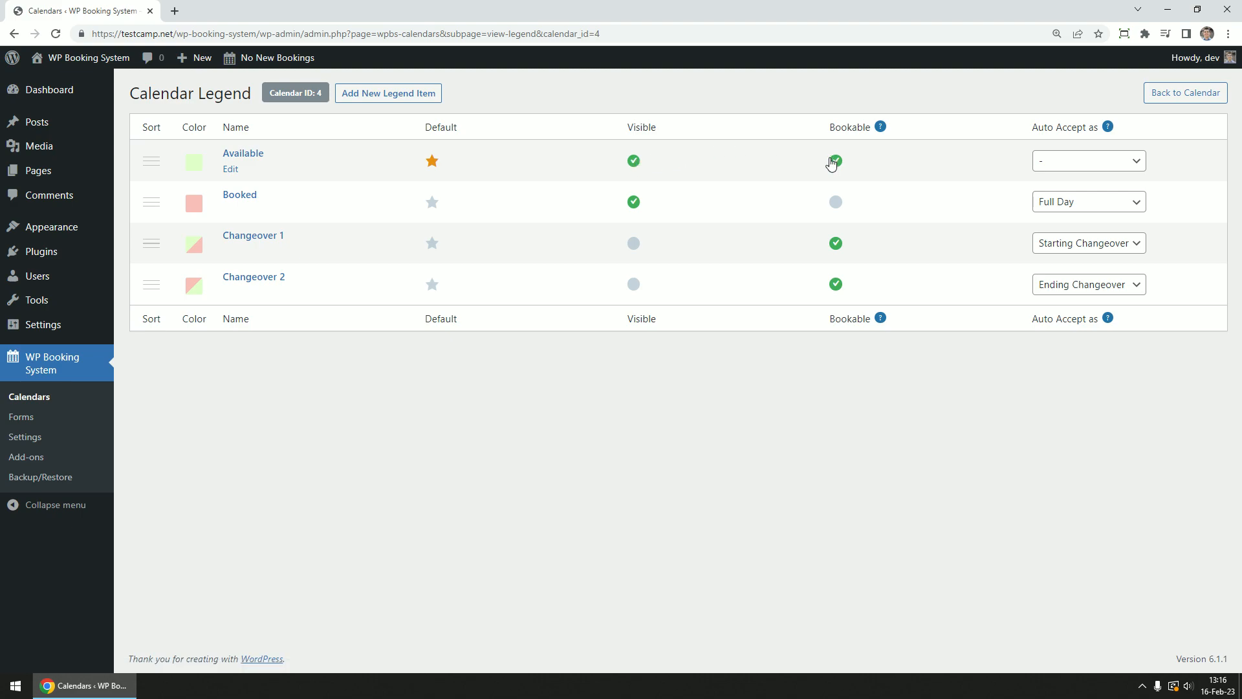
left_click(839, 206)
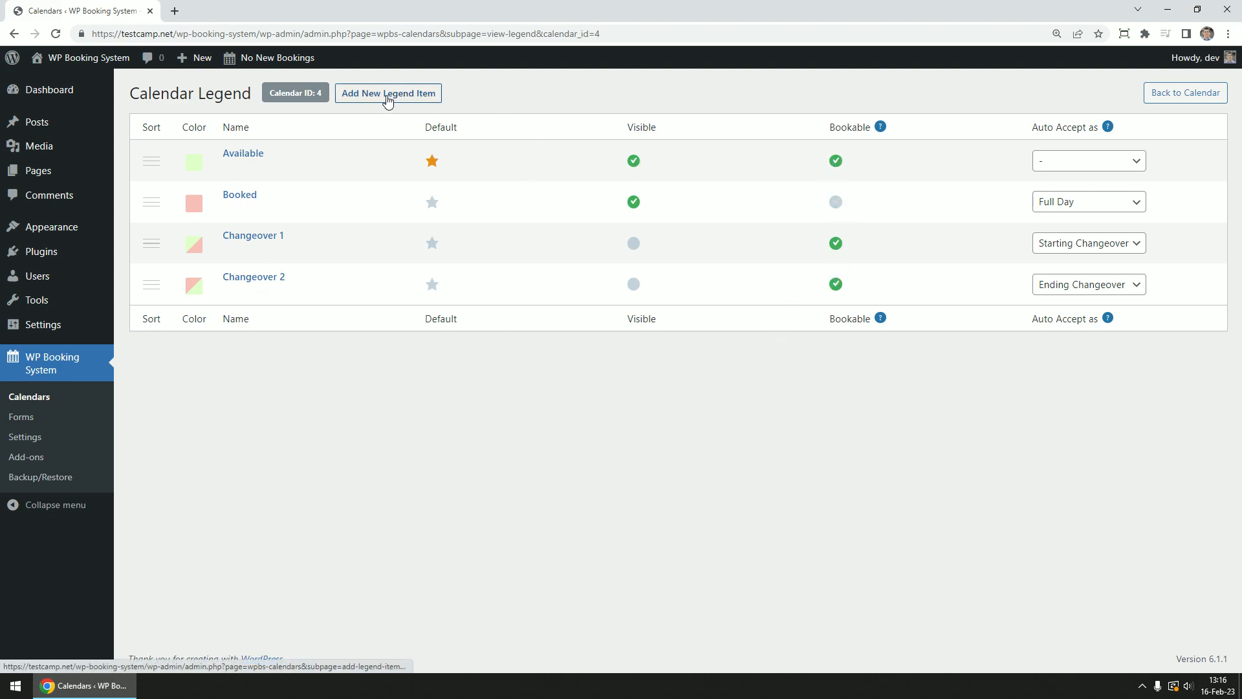
Try Split type, purple-blue colour and white text on Booked, then discard and return to the calendar
left_click(231, 210)
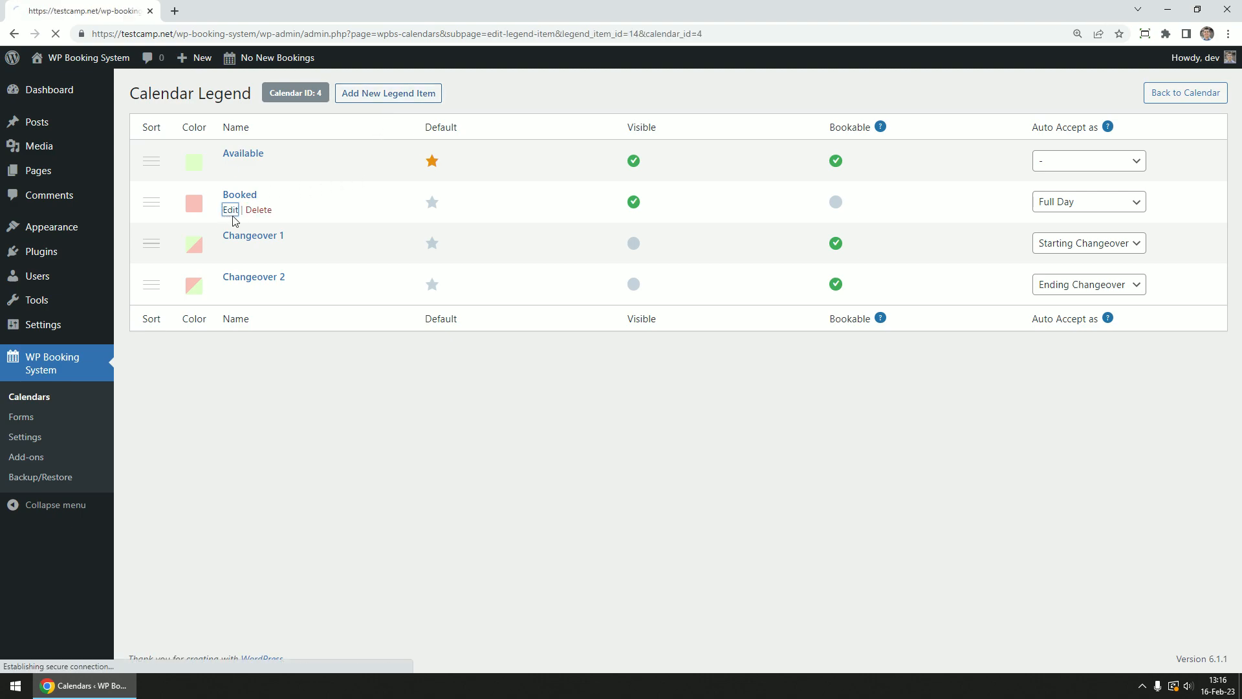
left_click(300, 158)
left_click(382, 193)
left_click(379, 220)
left_click(315, 226)
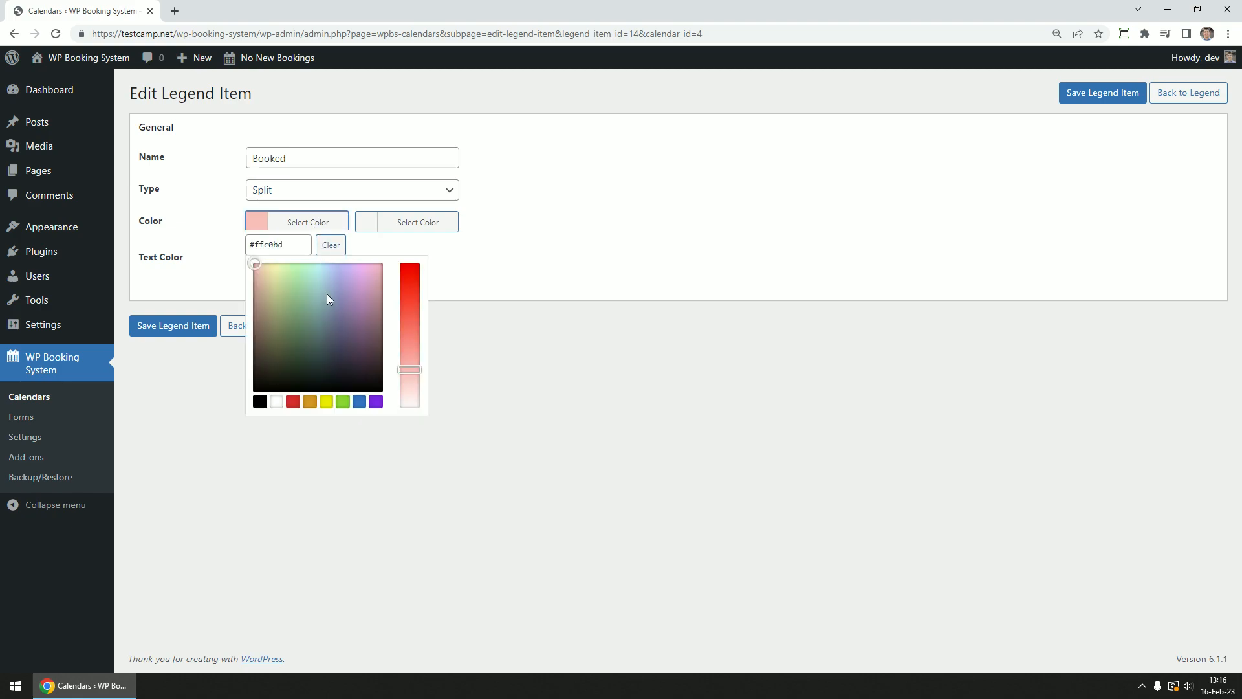
left_click(350, 278)
left_click(503, 249)
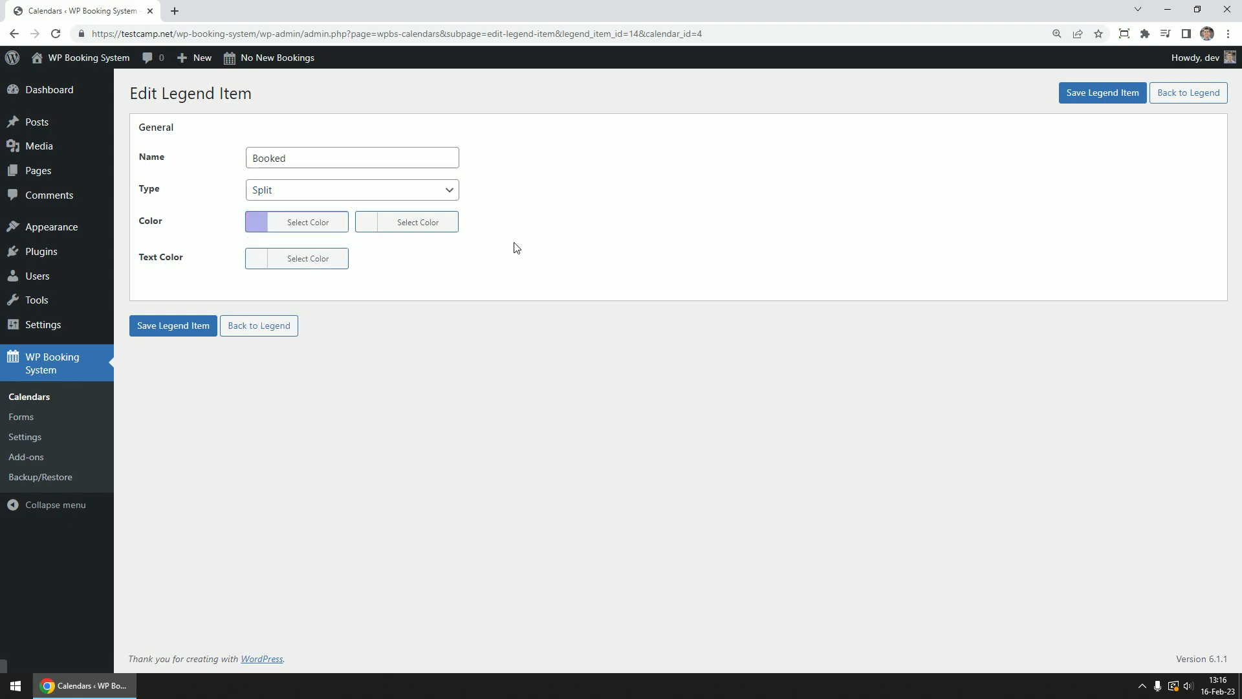
left_click(312, 256)
left_click_drag(322, 317, 397, 296)
left_click(521, 273)
left_click(1190, 94)
left_click(1177, 92)
Open calendar 4's iCal Import/Export page and select its iCalendar export link
scroll(463, 411, "down", 10)
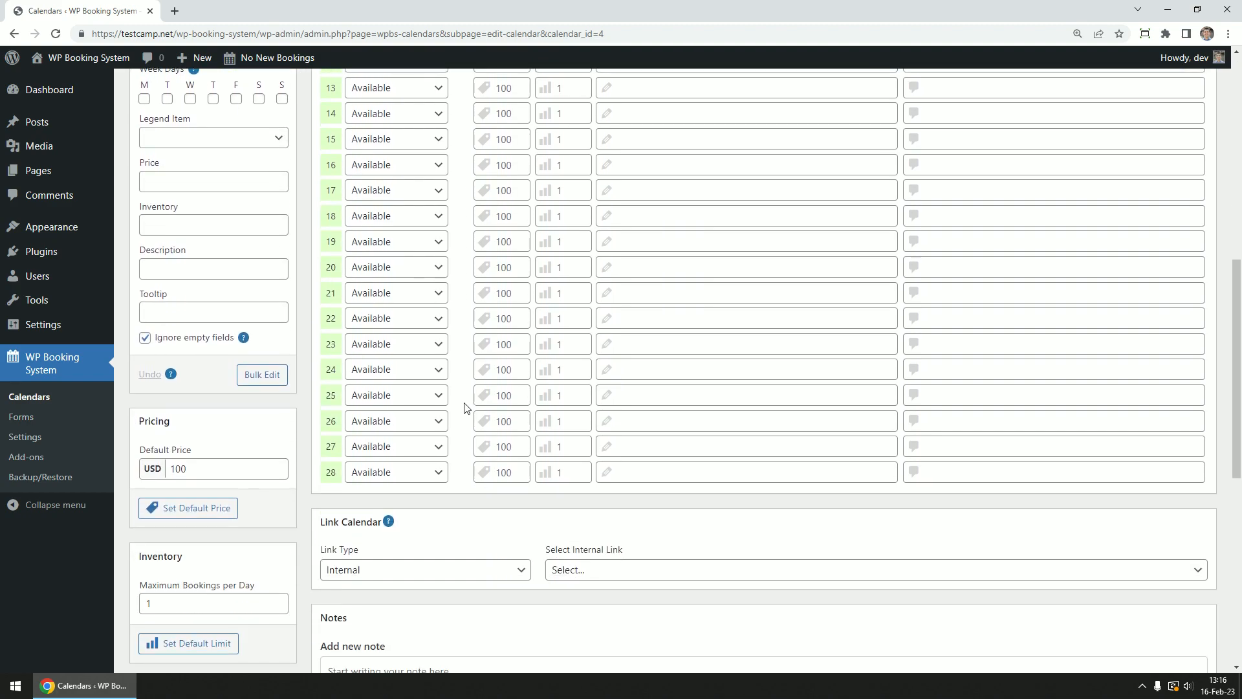
scroll(463, 411, "down", 4)
left_click(180, 531)
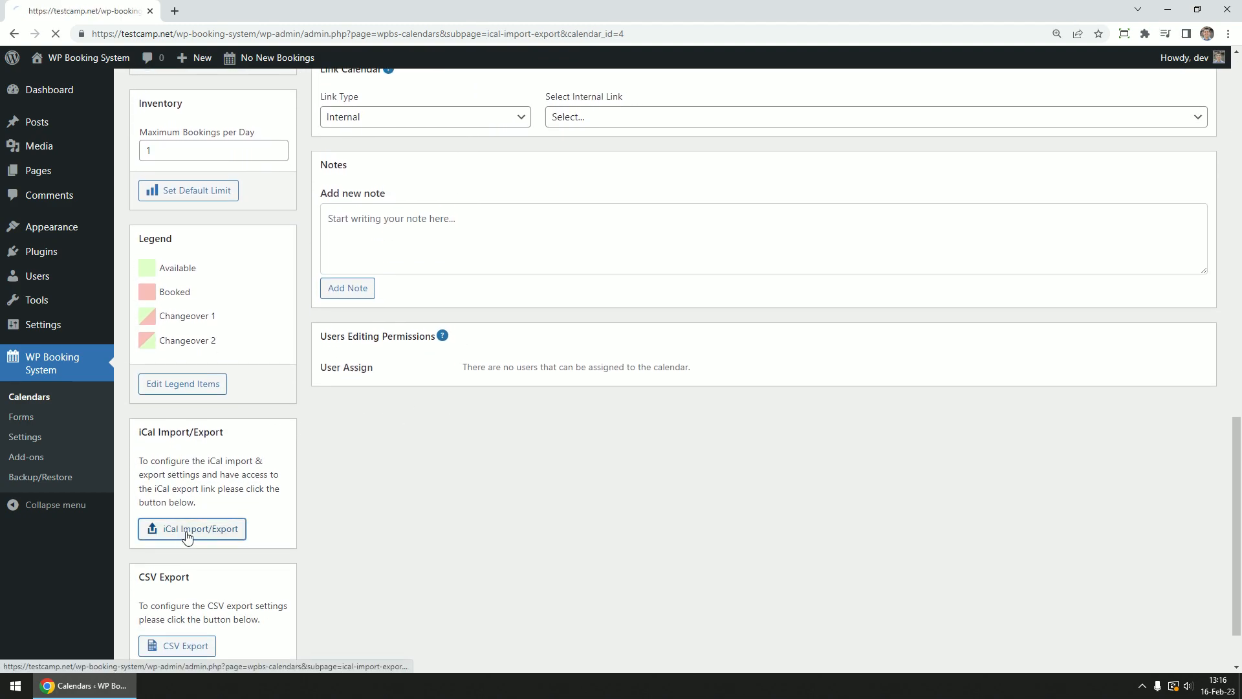
left_click_drag(146, 175, 586, 172)
left_click(557, 180)
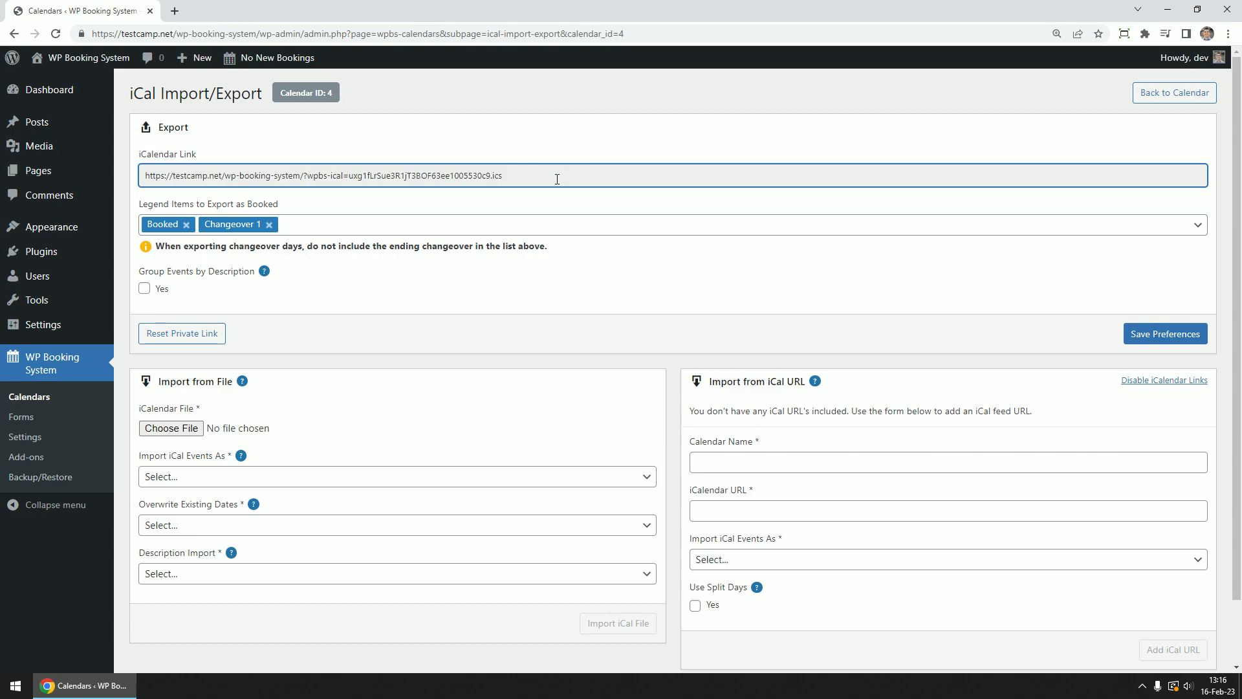
left_click(561, 283)
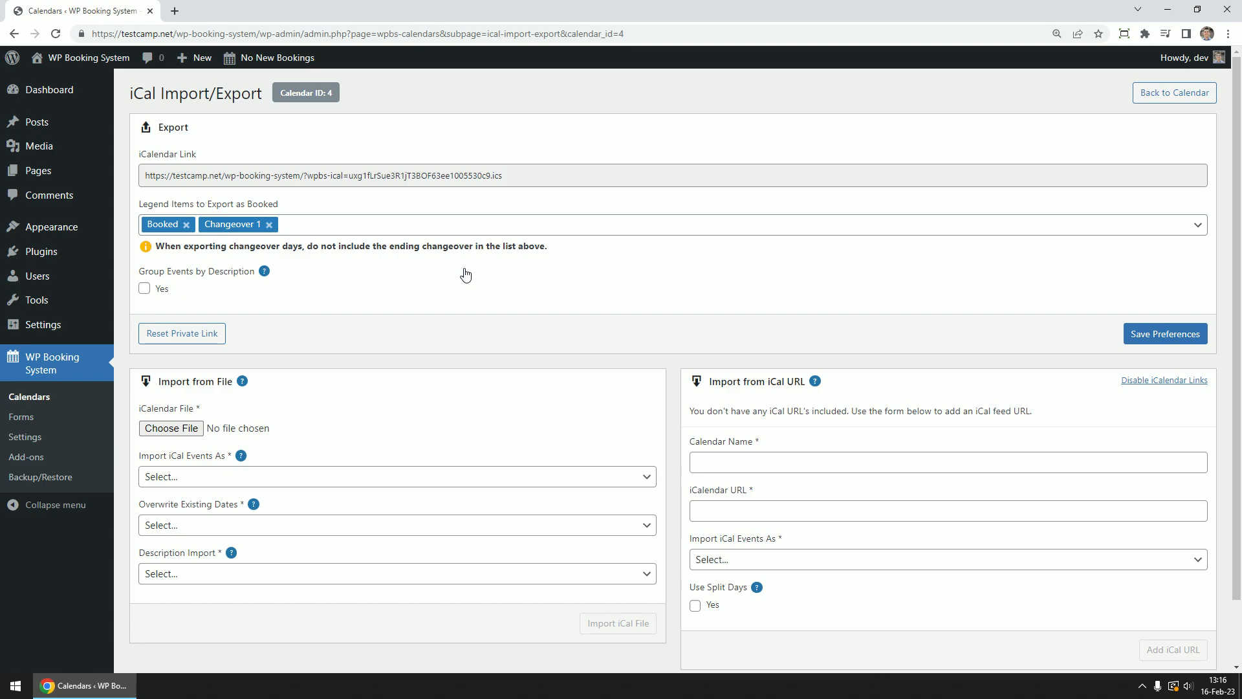
scroll(465, 275, "down", 1)
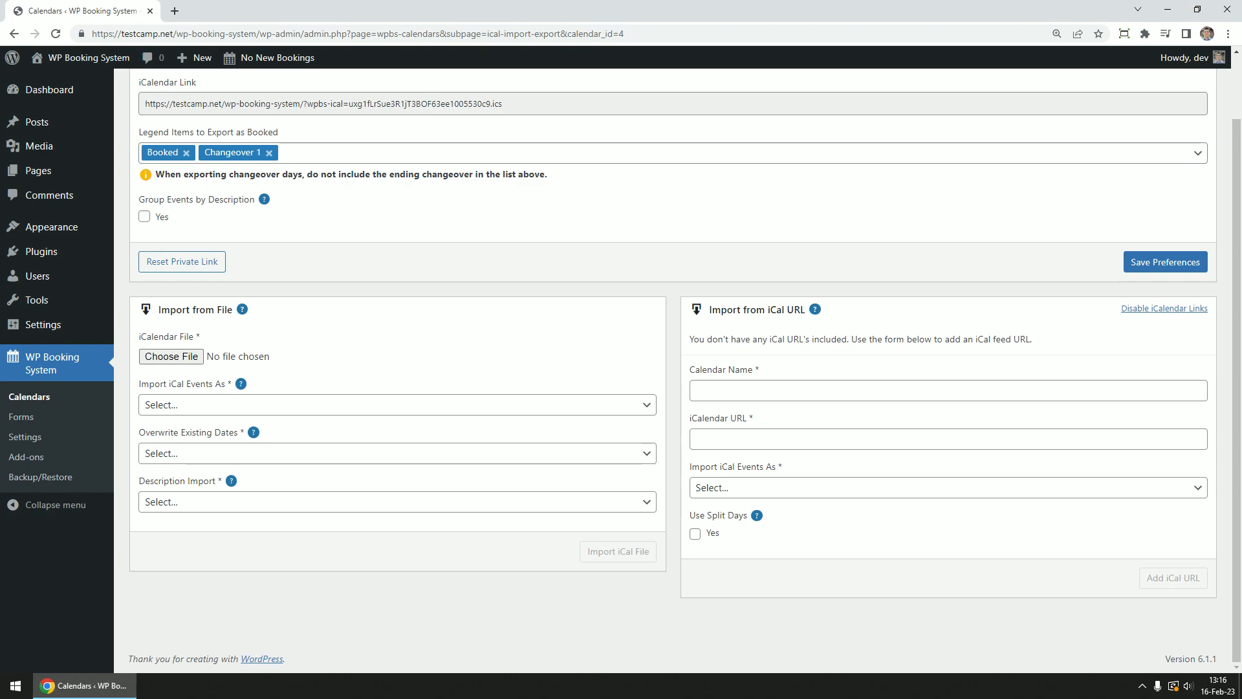
Enter the feed name AirBnB and paste the Airbnb iCal URL
left_click(1012, 563)
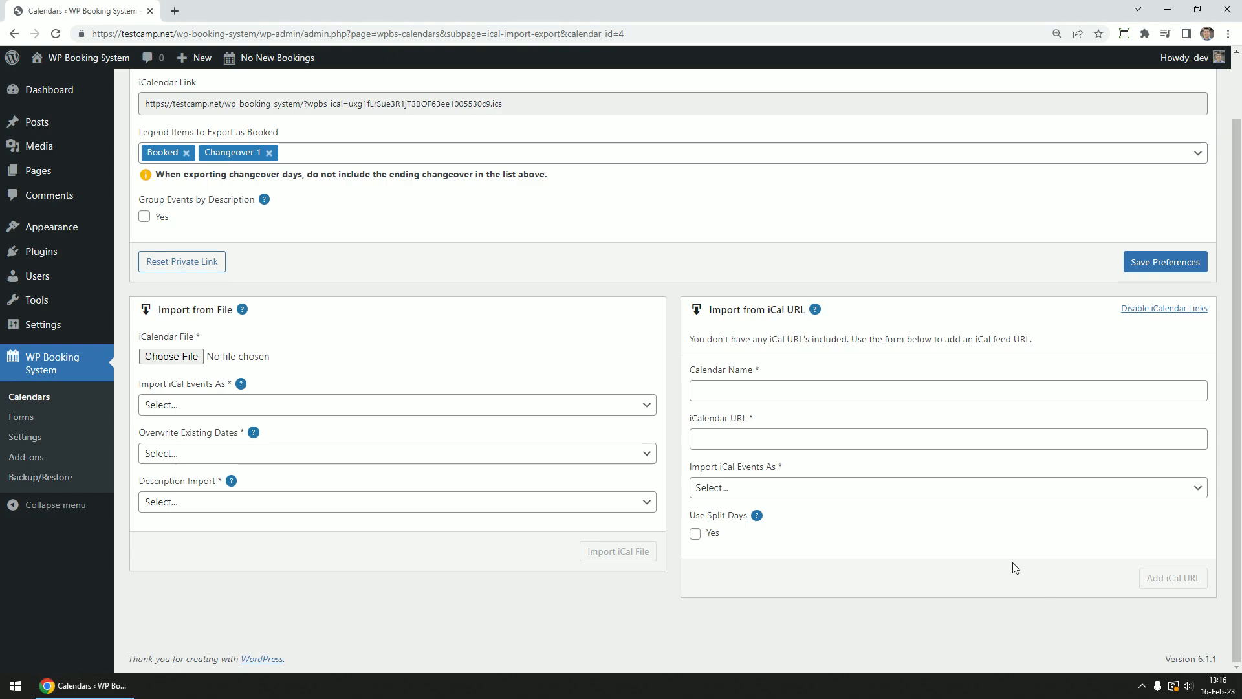
left_click(745, 386)
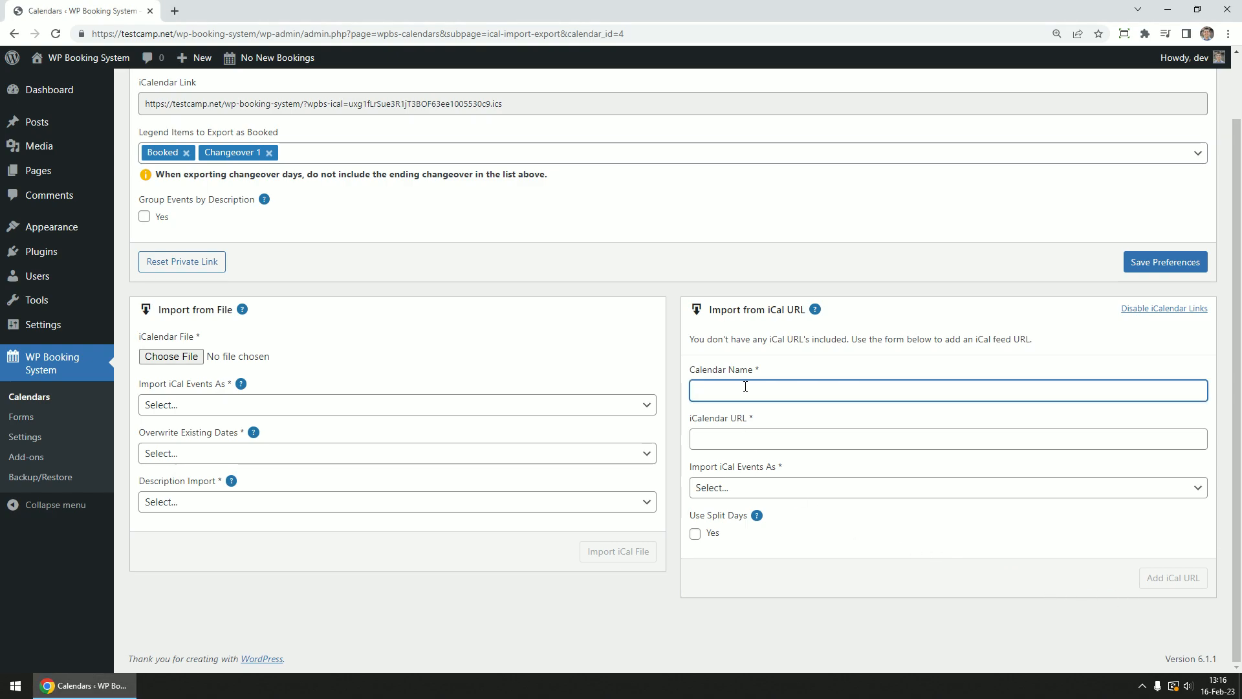
left_click(746, 441)
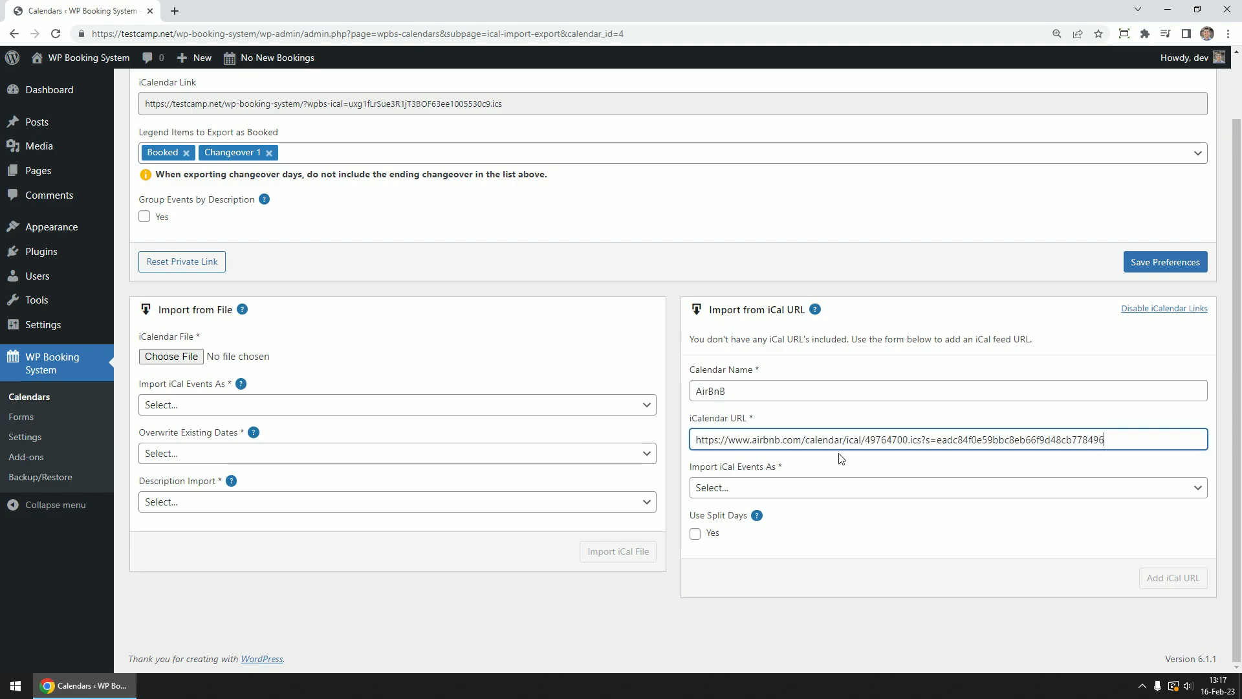
left_click_drag(751, 440, 800, 439)
Import the feed as Booked with split days from Changeover 1 to Changeover 2
left_click(750, 489)
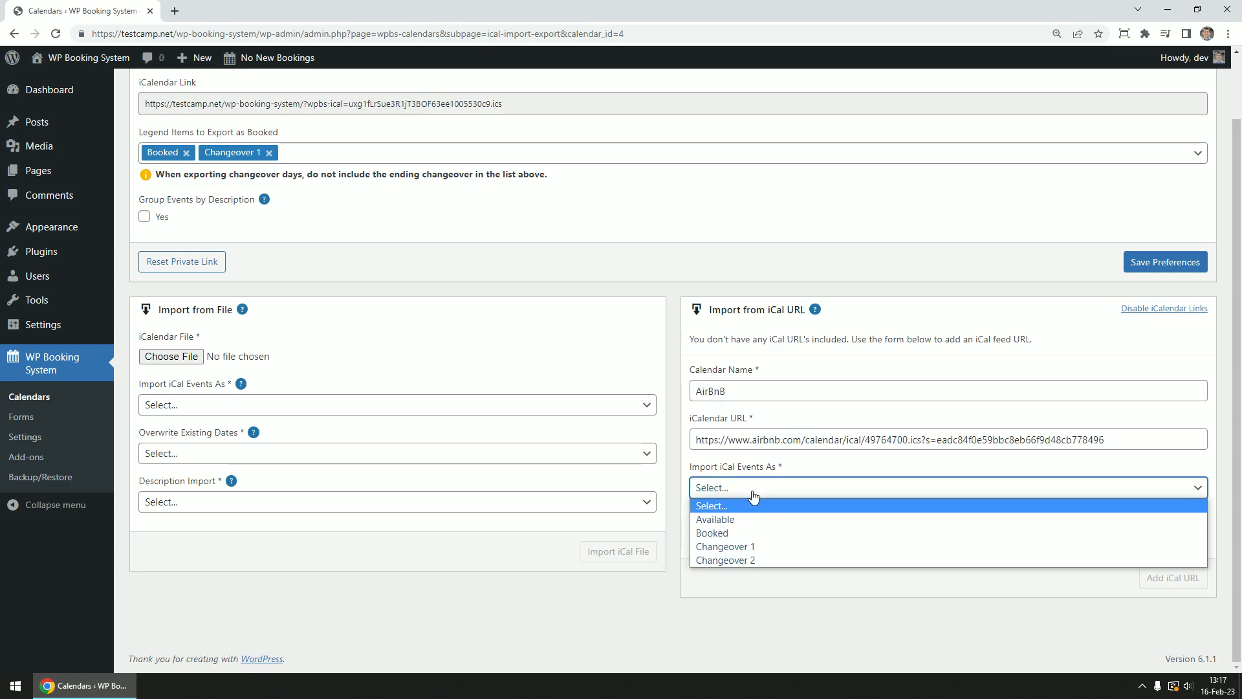
left_click(759, 532)
left_click(705, 534)
scroll(735, 542, "down", 1)
left_click(751, 531)
left_click(755, 532)
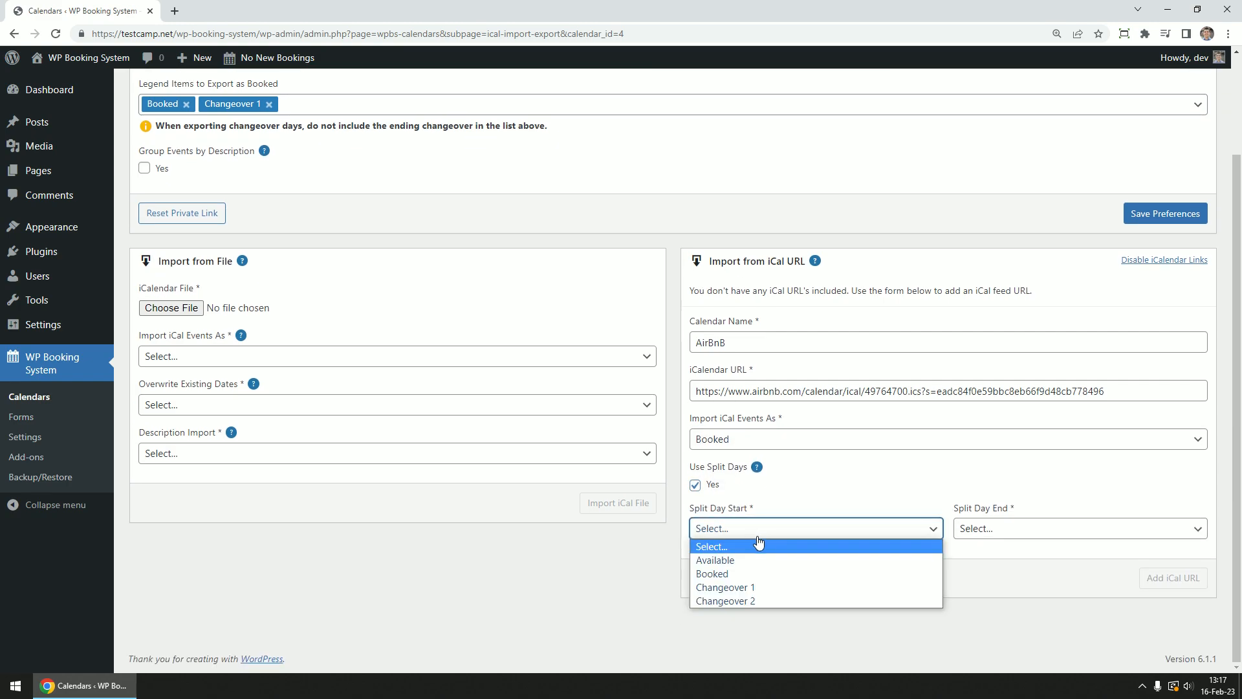
left_click(761, 587)
left_click(1008, 536)
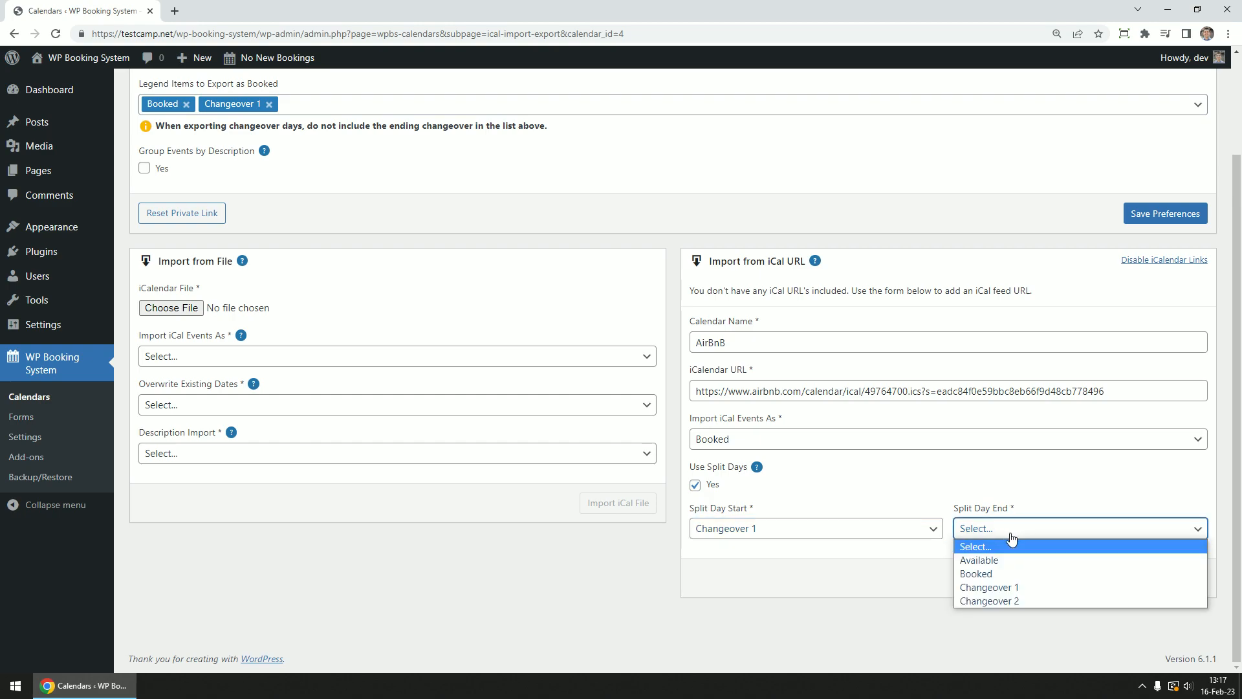
left_click(1004, 601)
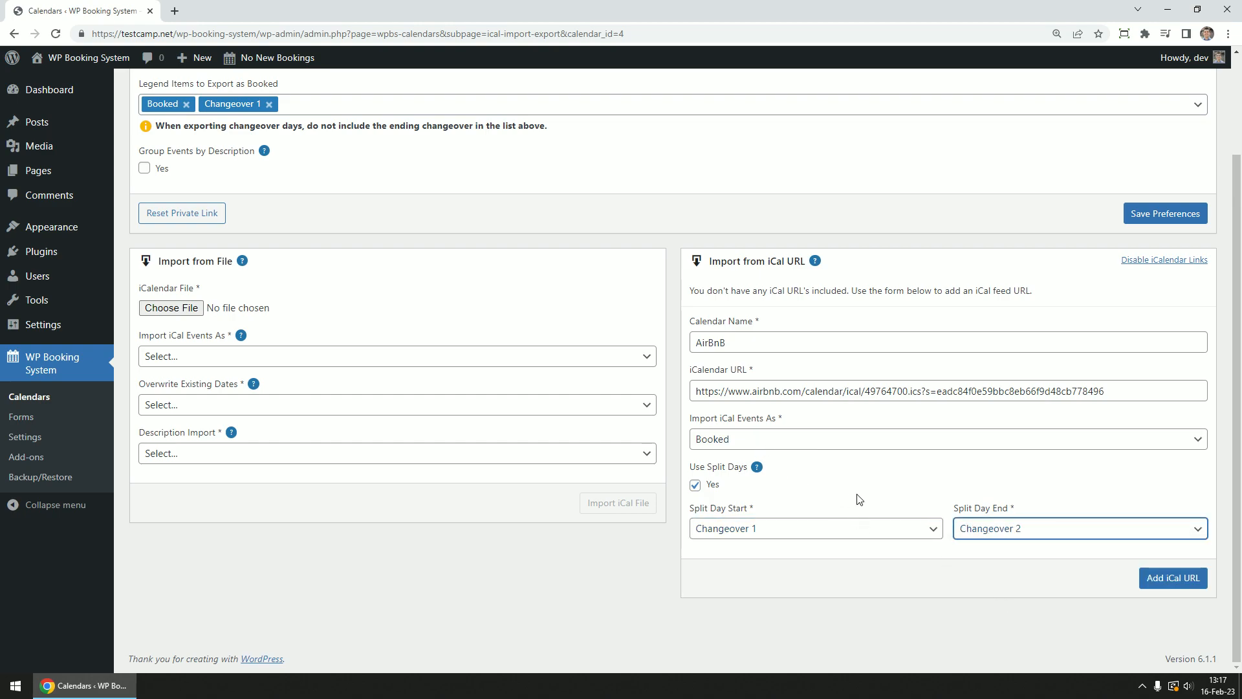
left_click(1024, 578)
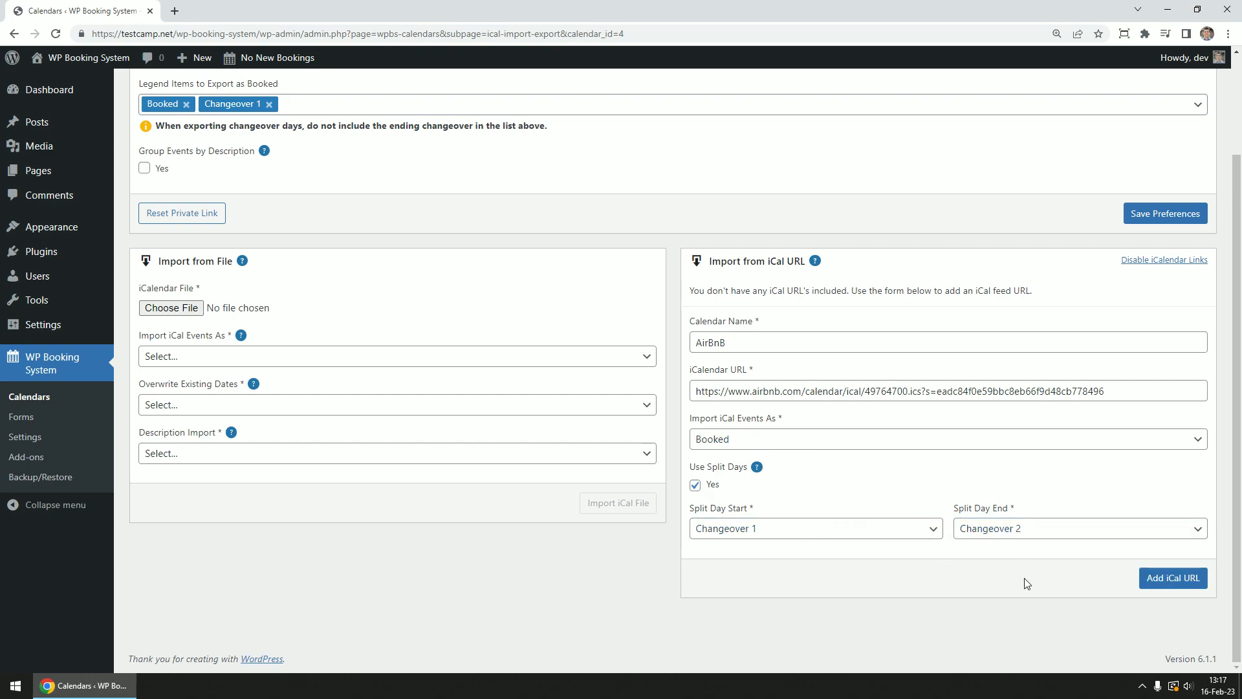
Add the AirBnB iCal feed and check Holiday Home's Airbnb-blocked dates, March 3–5 and 10–12
left_click(1178, 582)
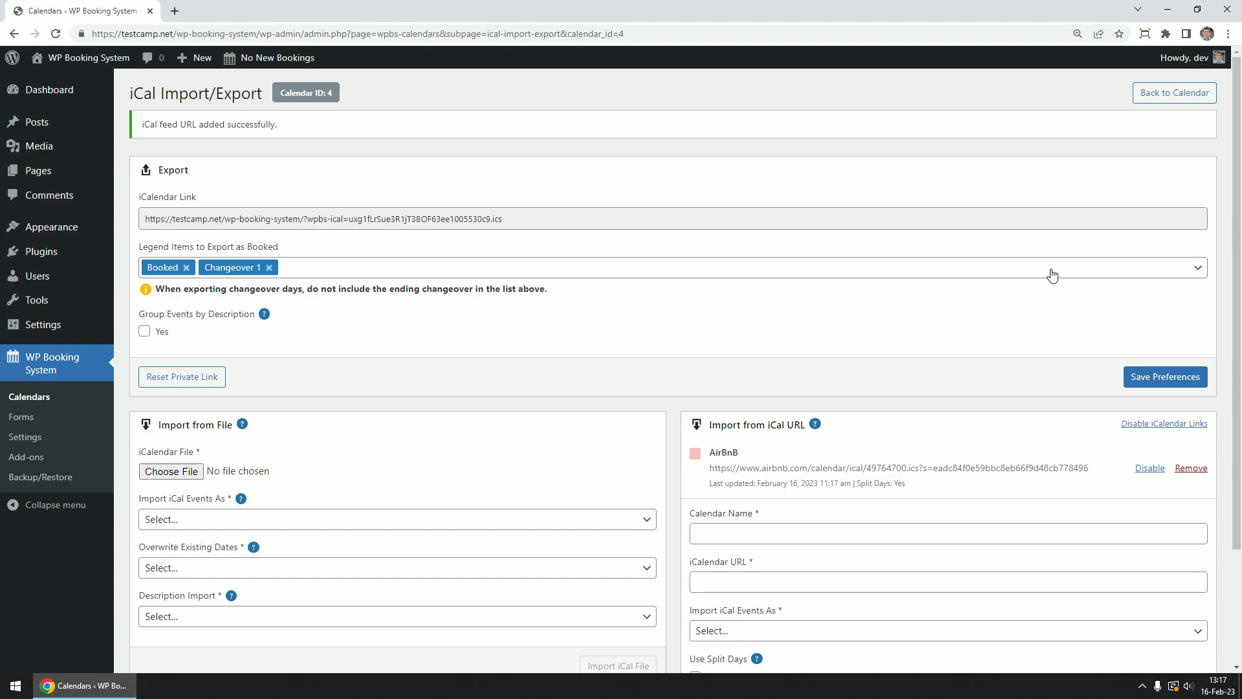
left_click(1166, 94)
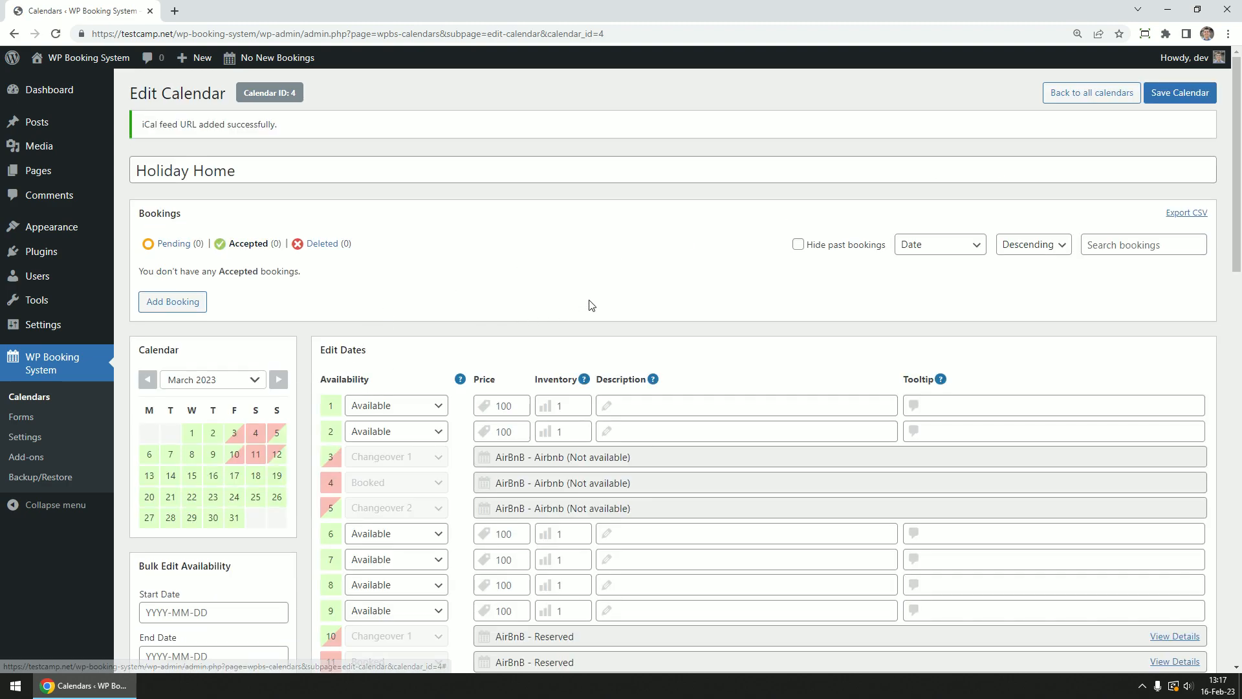
scroll(588, 306, "down", 3)
scroll(591, 323, "down", 3)
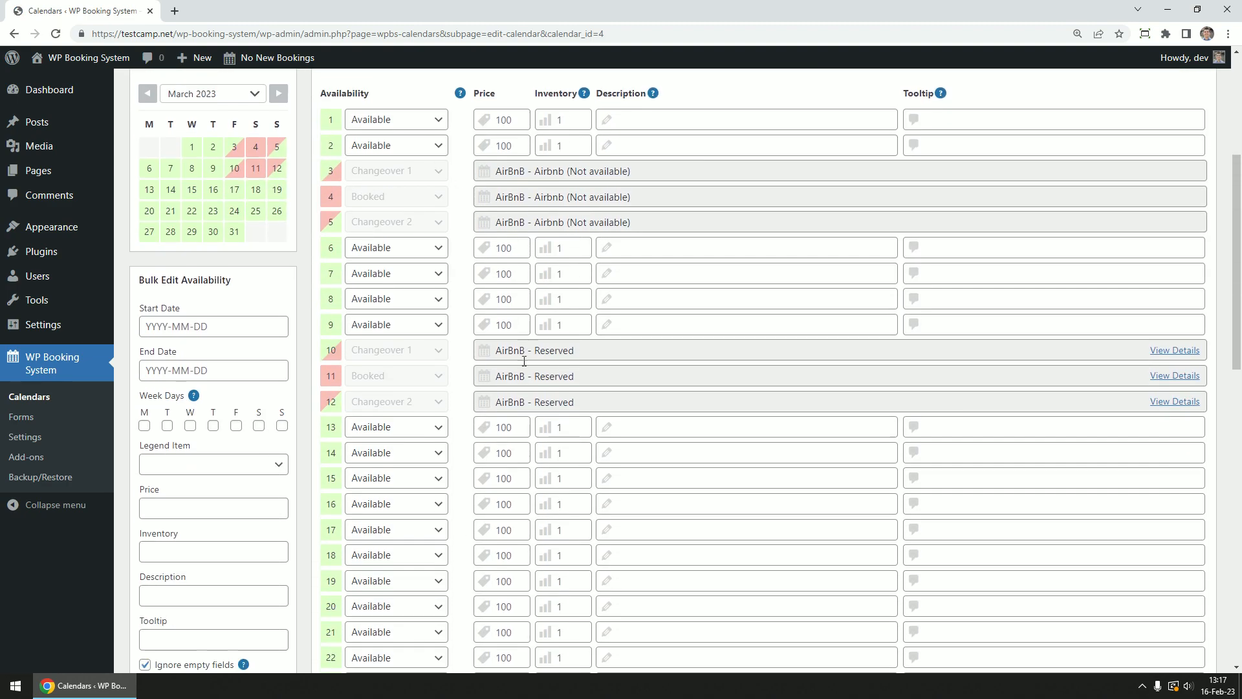